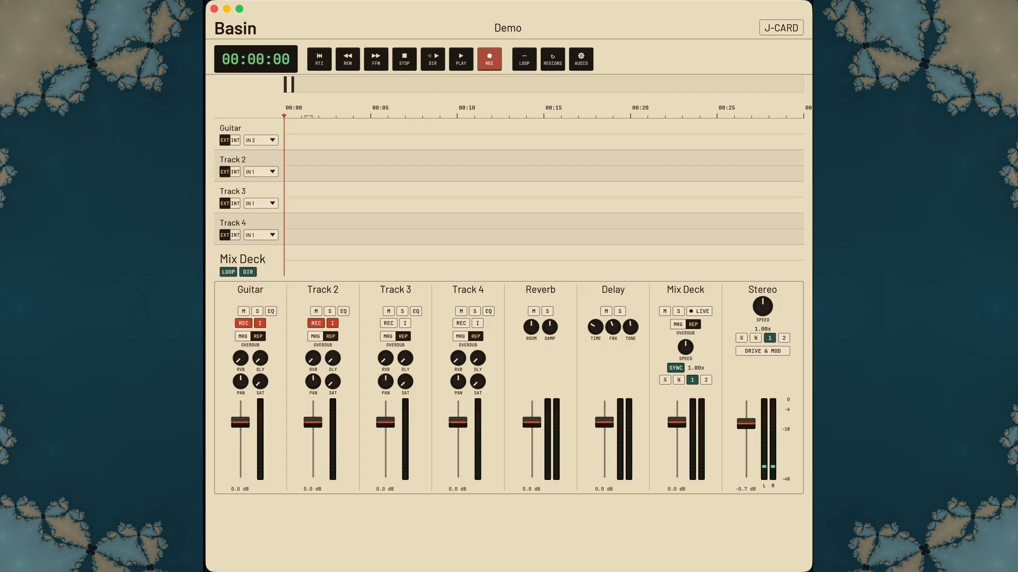
Record a take of about 11 seconds on the armed Guitar and Track 2 channels, and return playback to the start
click(489, 59)
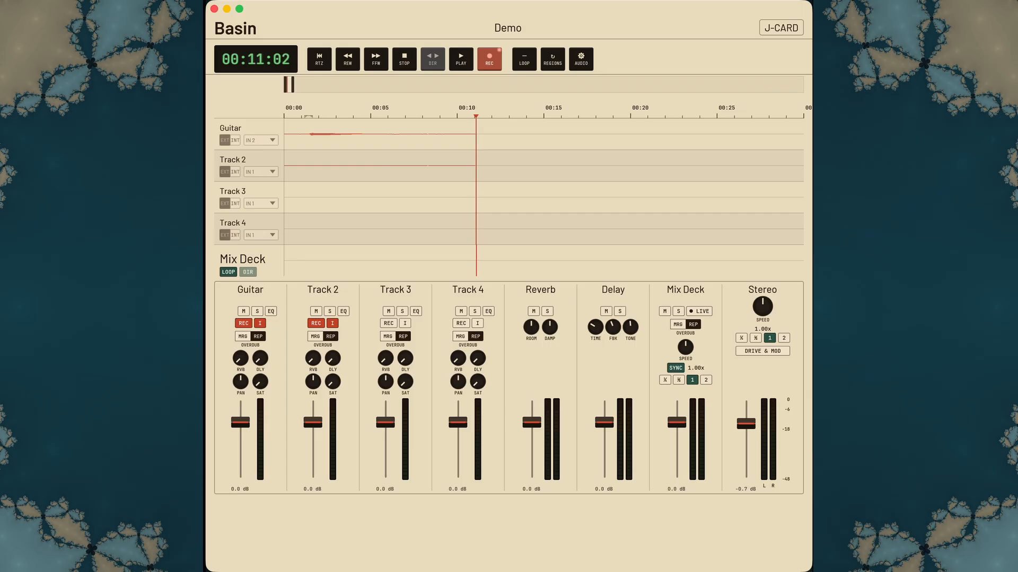
key(r)
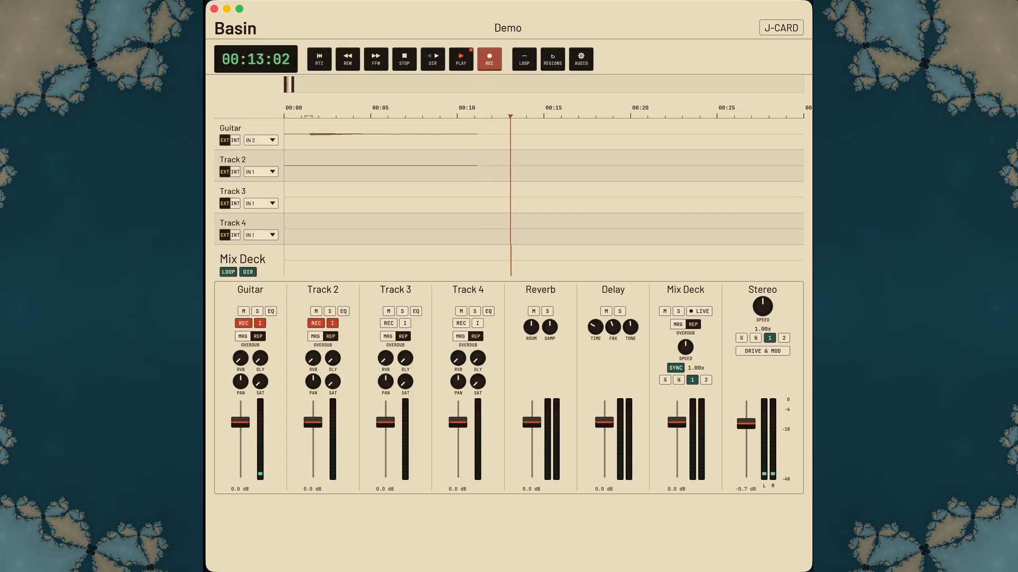
key(Return)
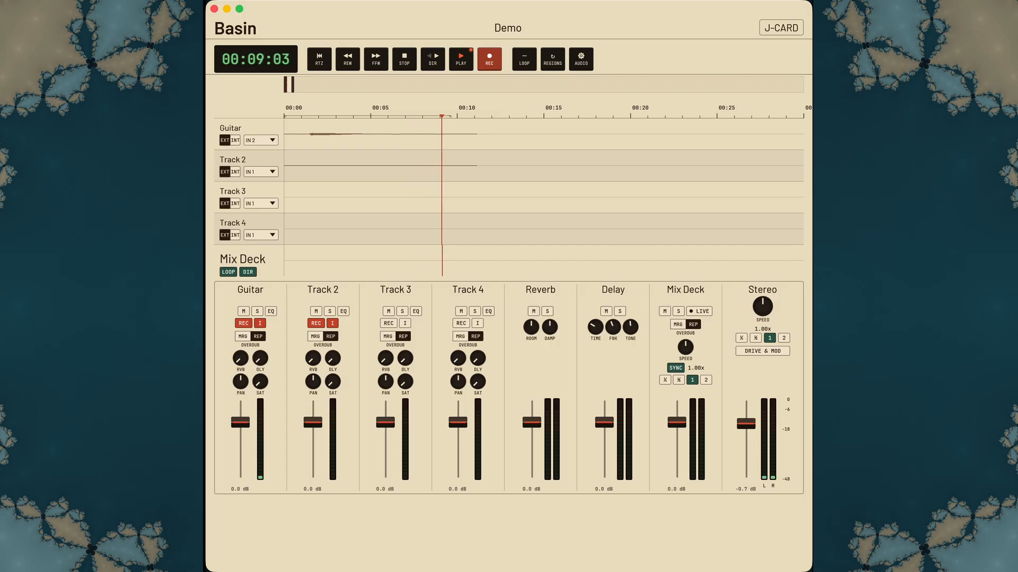
Turn on looping with playback restarted from the beginning, and disarm recording on the Guitar channel
key(l)
key(Return)
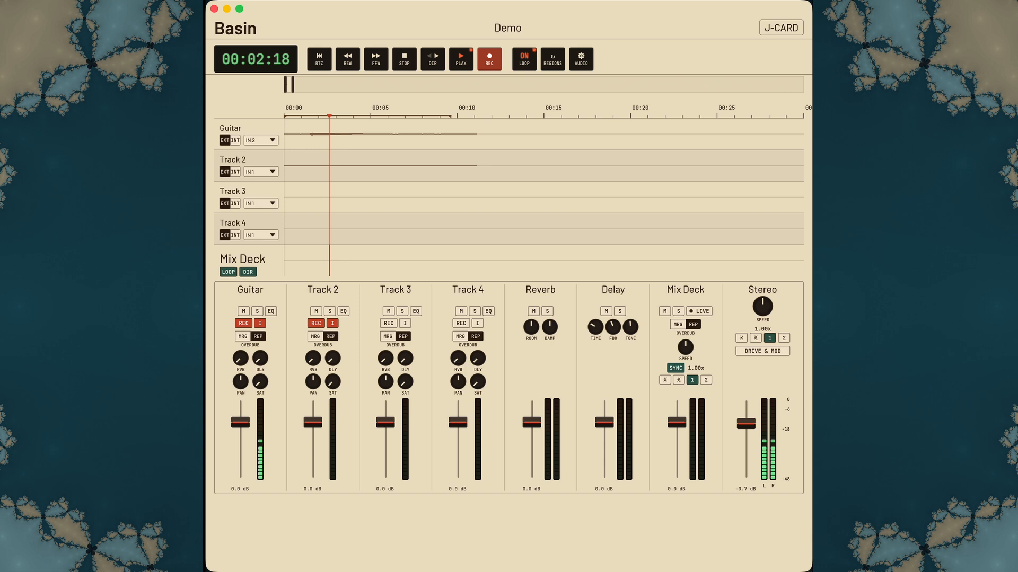
click(243, 324)
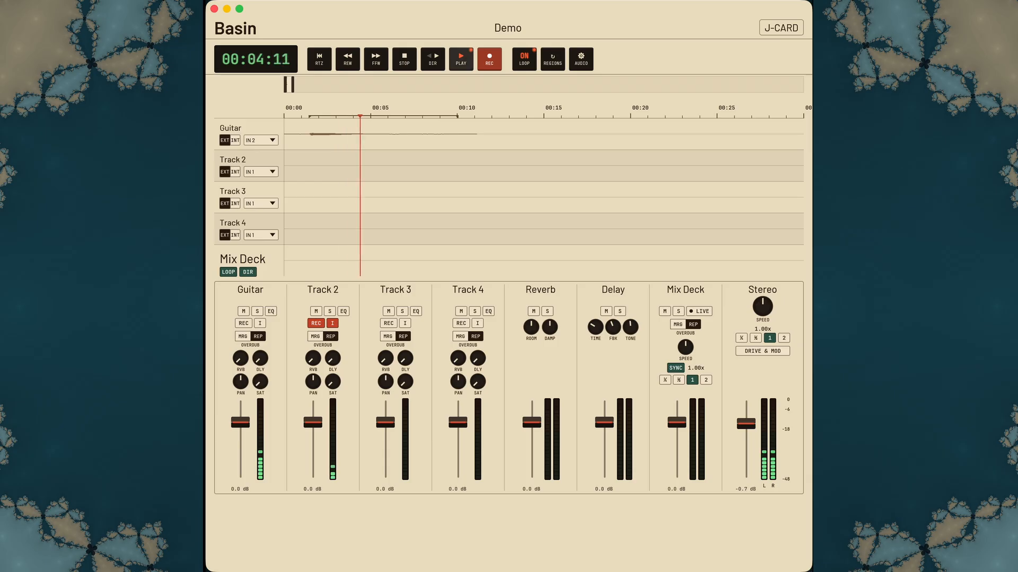
Store the current loop as a region named guitarnote and start playing that region
click(553, 59)
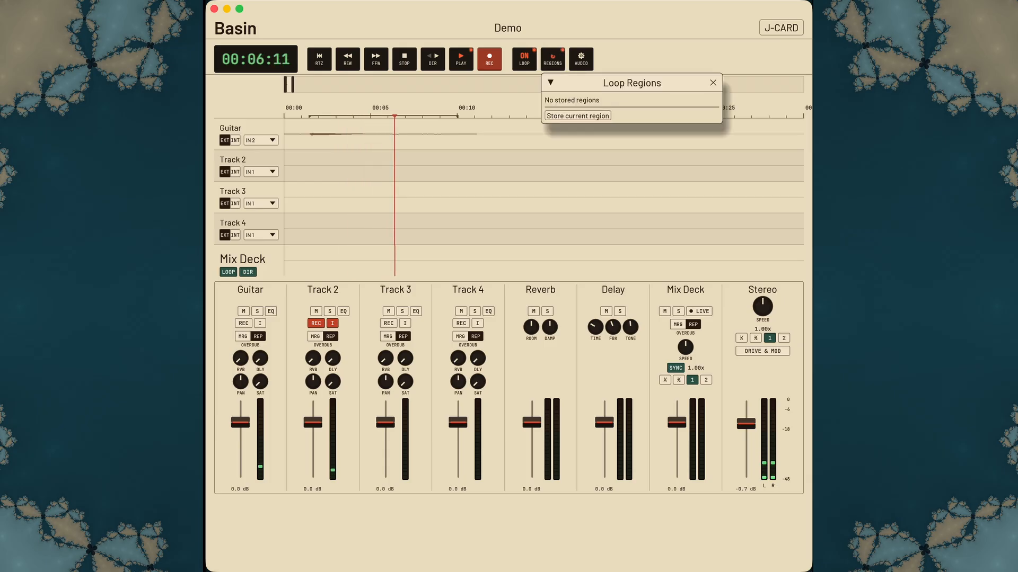
click(577, 116)
click(591, 102)
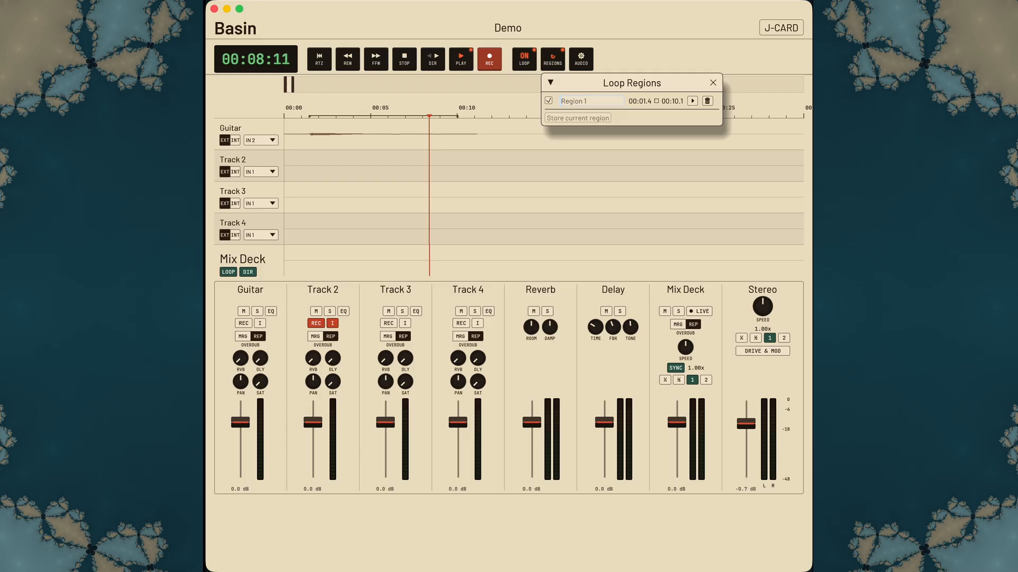
text(guita)
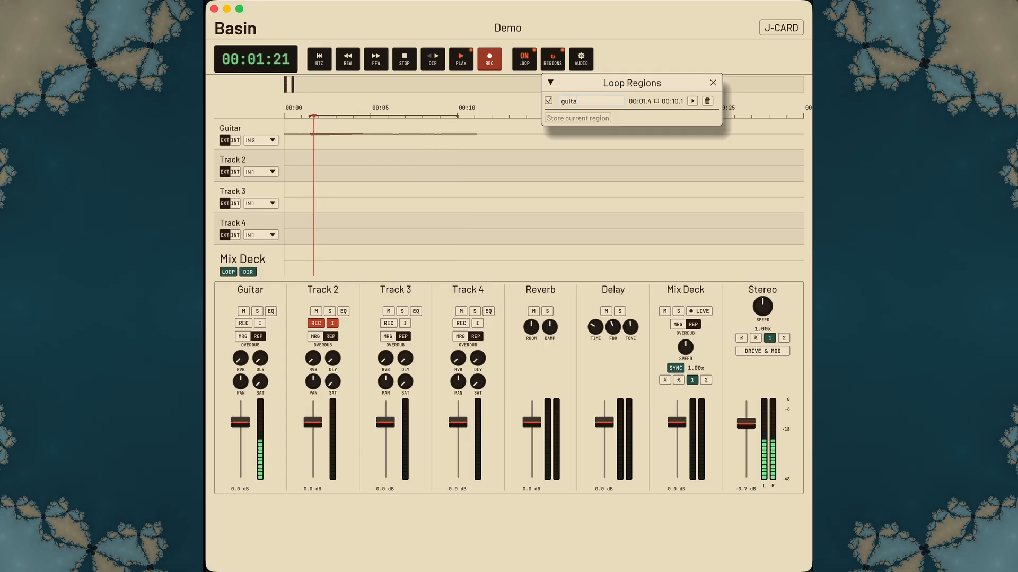
text(rnote)
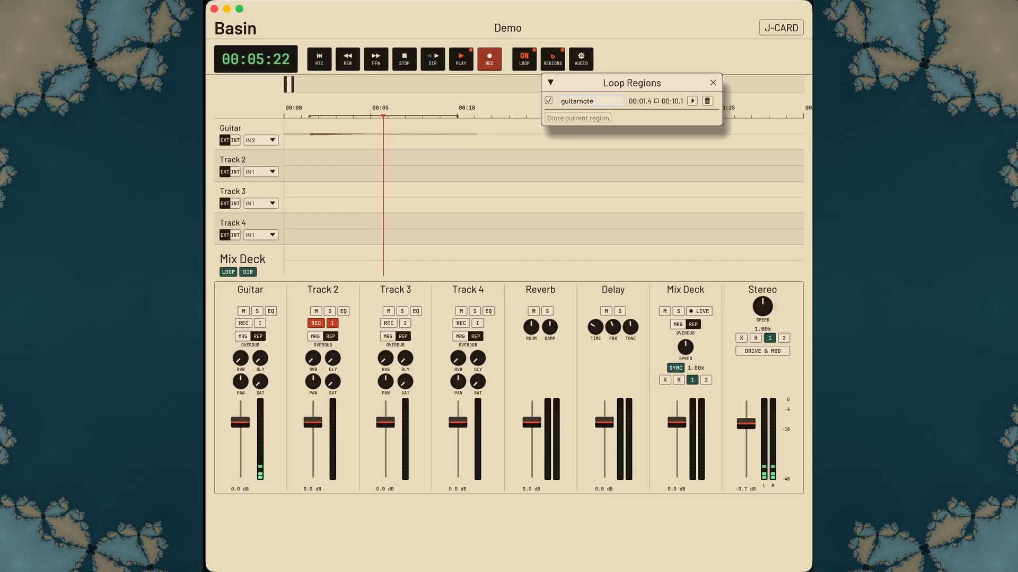
click(692, 101)
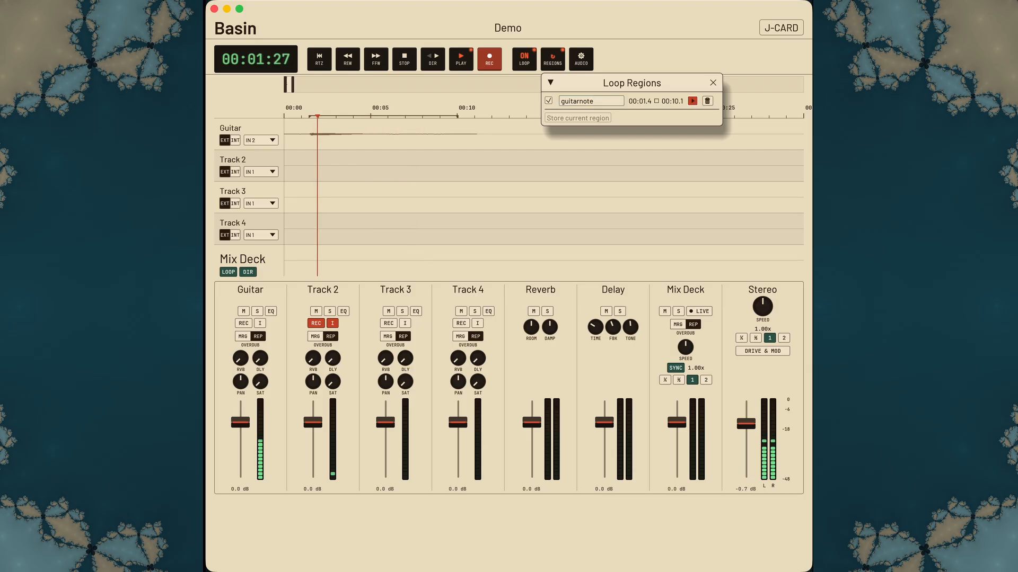
drag(647, 82, 711, 50)
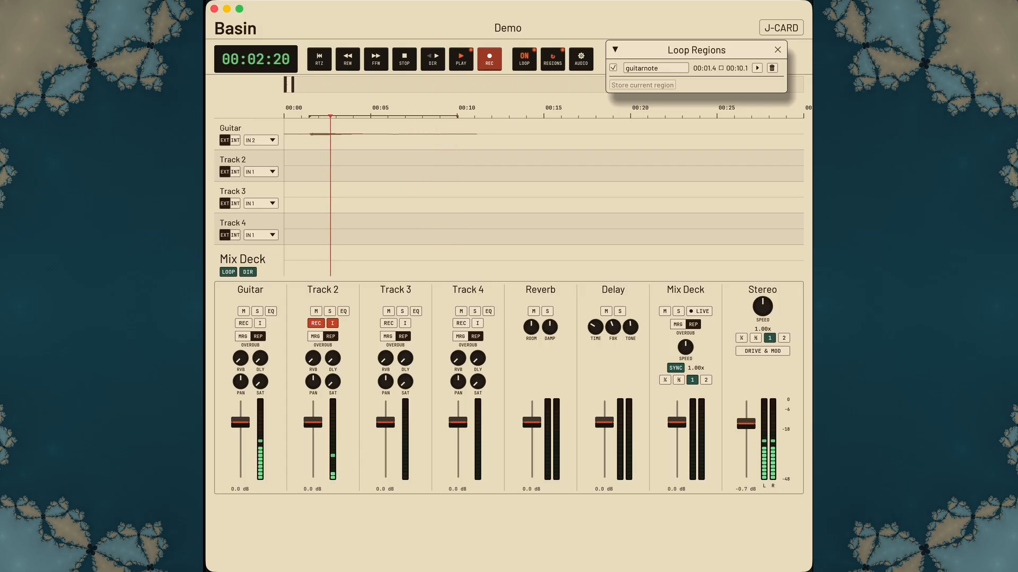
Sweep the Stereo playback speed slower and faster, ending at 2.00x
drag(762, 307, 762, 375)
drag(762, 306, 762, 262)
mouse_move(762, 307)
mouse_down()
mouse_move(762, 286)
mouse_move(762, 320)
mouse_move(762, 268)
mouse_move(762, 317)
mouse_move(762, 292)
mouse_up()
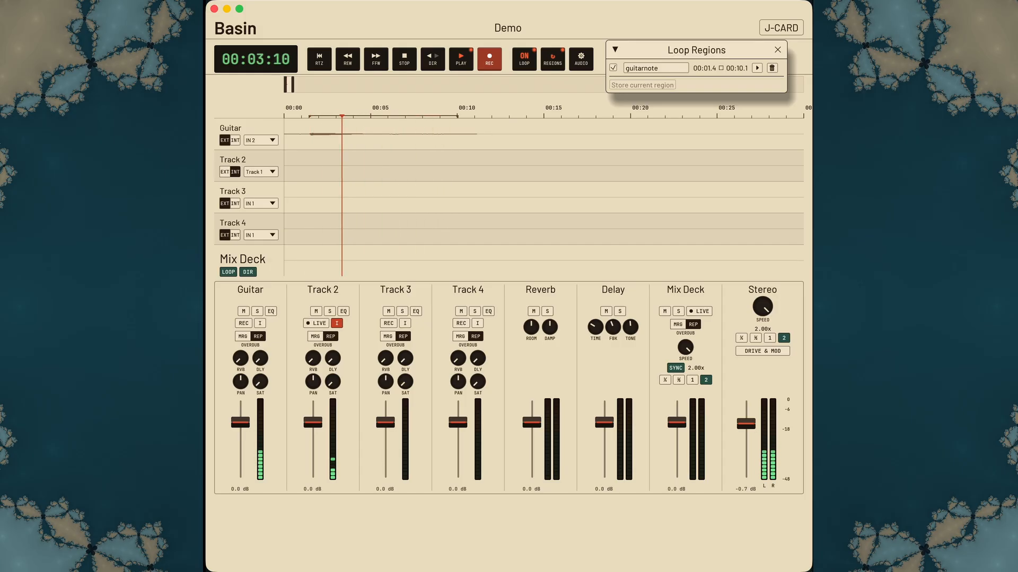
Use Track 1 as the internal source of Track 2 and live-capture the looping guitar onto Track 2
click(261, 172)
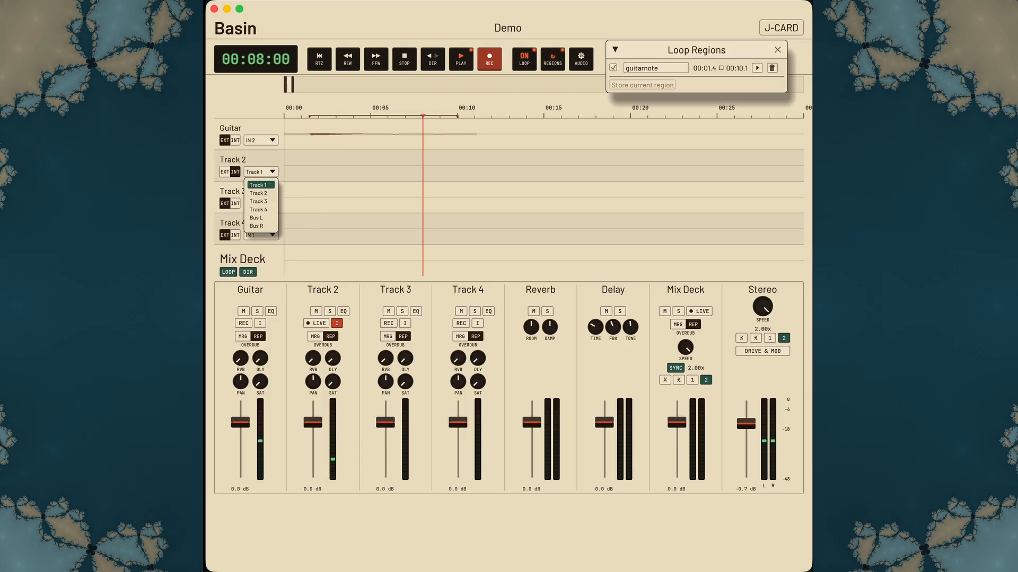
click(261, 185)
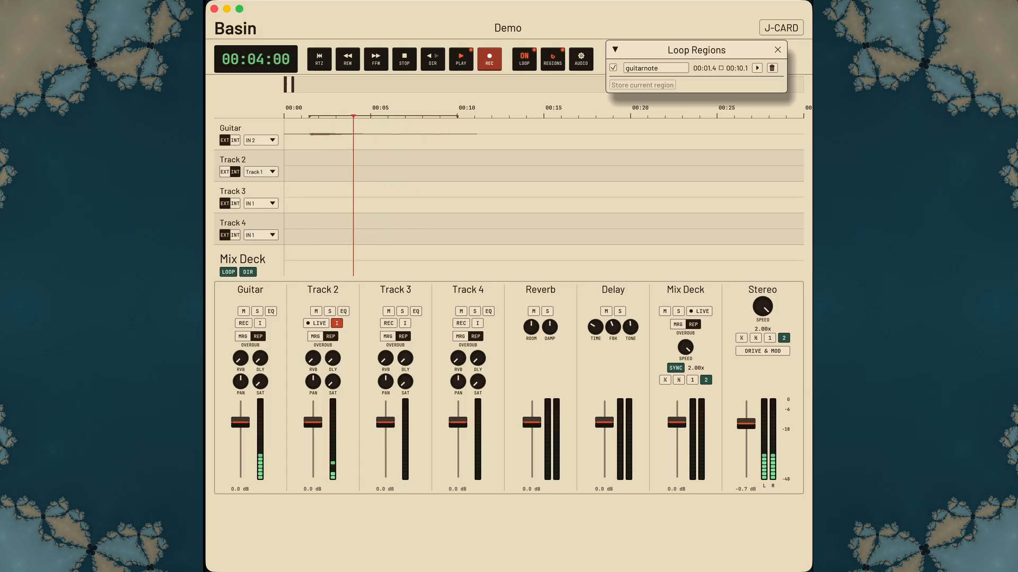
click(261, 172)
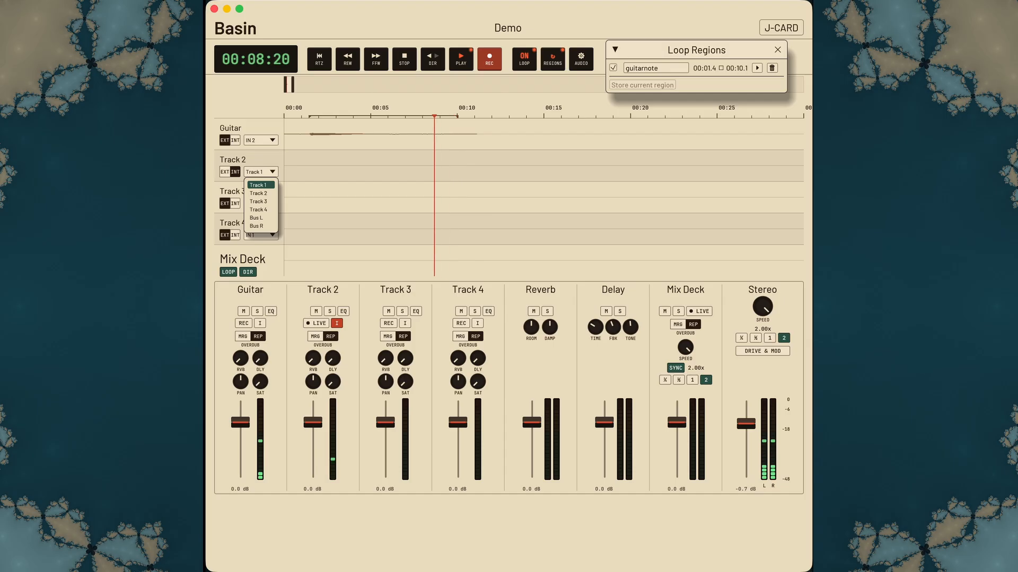
click(261, 185)
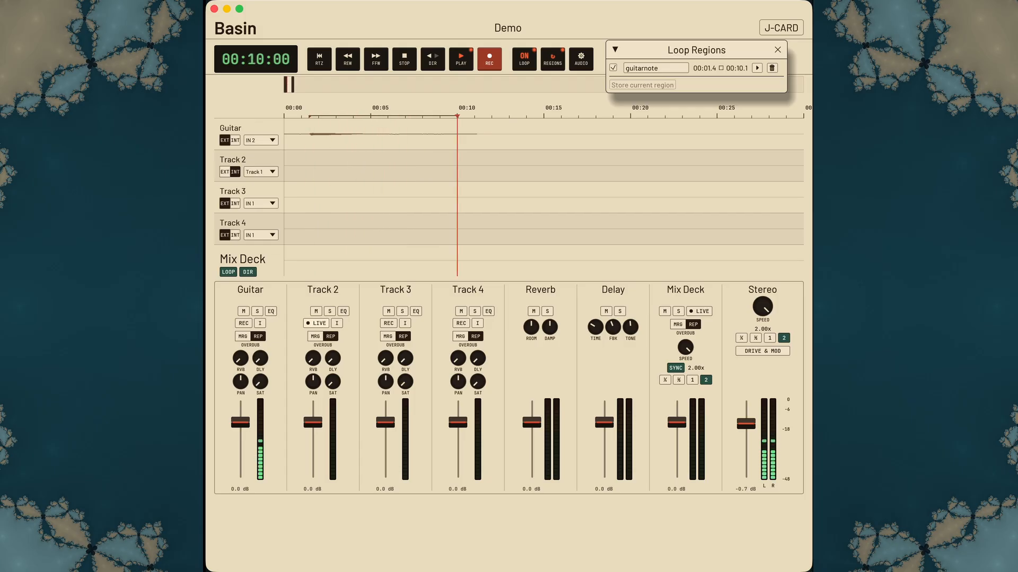
click(316, 324)
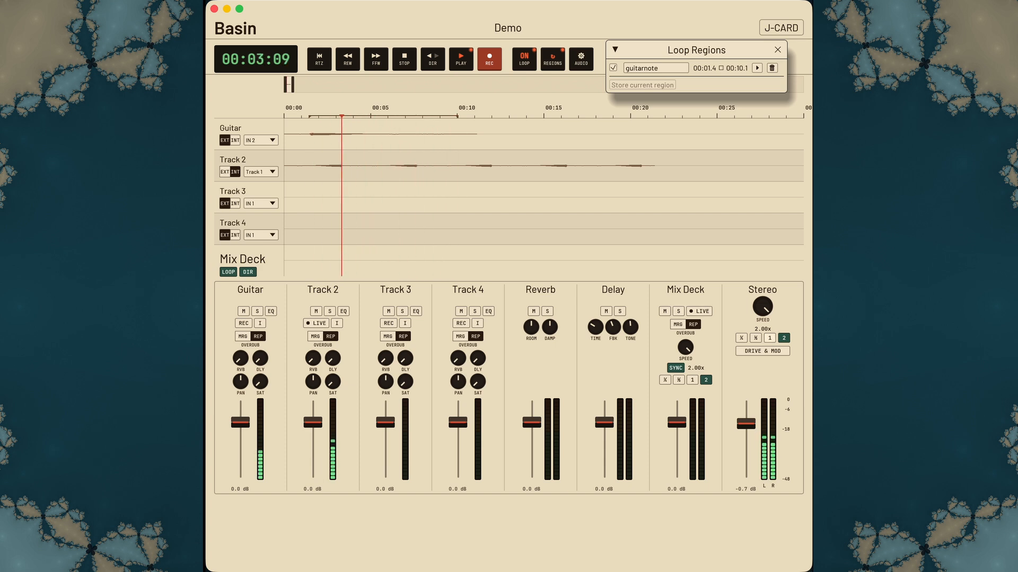
Set the Stereo playback speed to 1.00x and flip the playback direction
key(1)
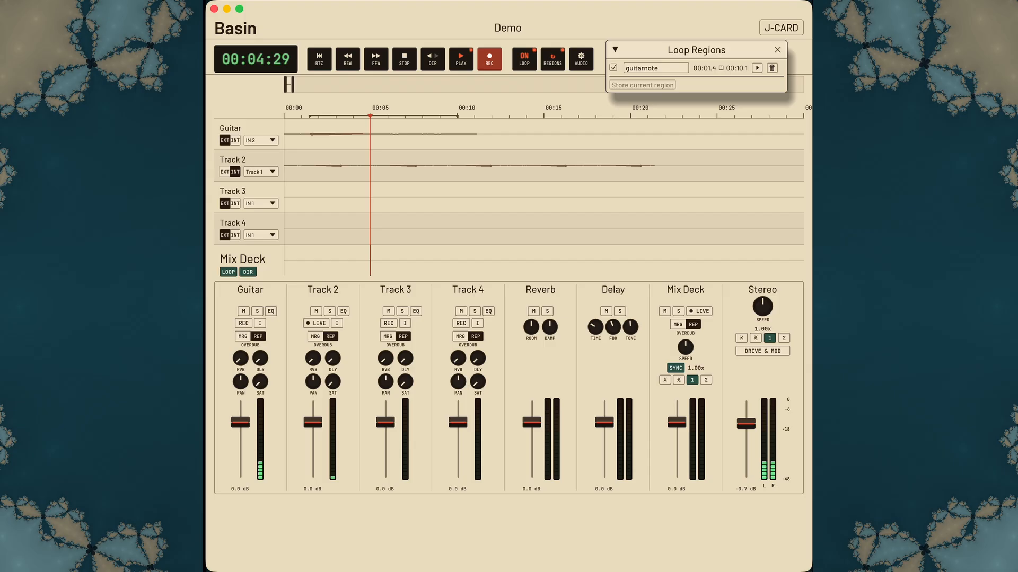
click(432, 59)
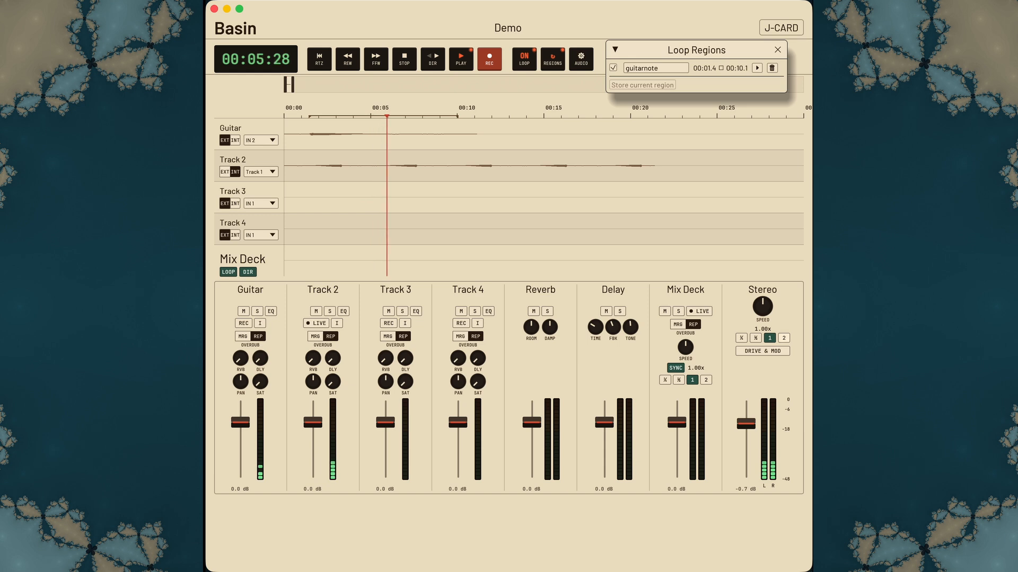
Set the Stereo playback speed to 2.00x and switch Track 3's input to the internal source Track 2
click(783, 339)
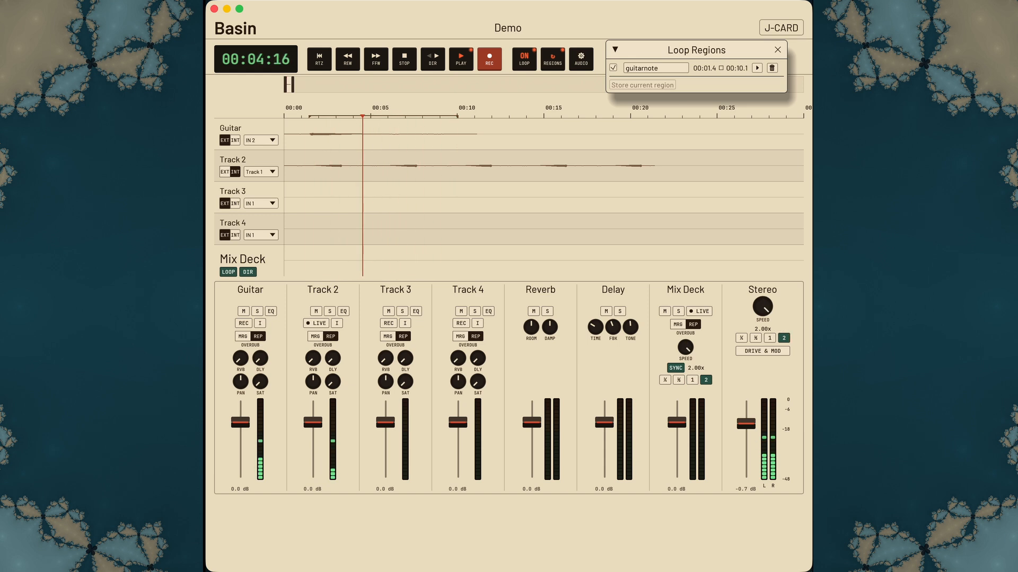
click(261, 204)
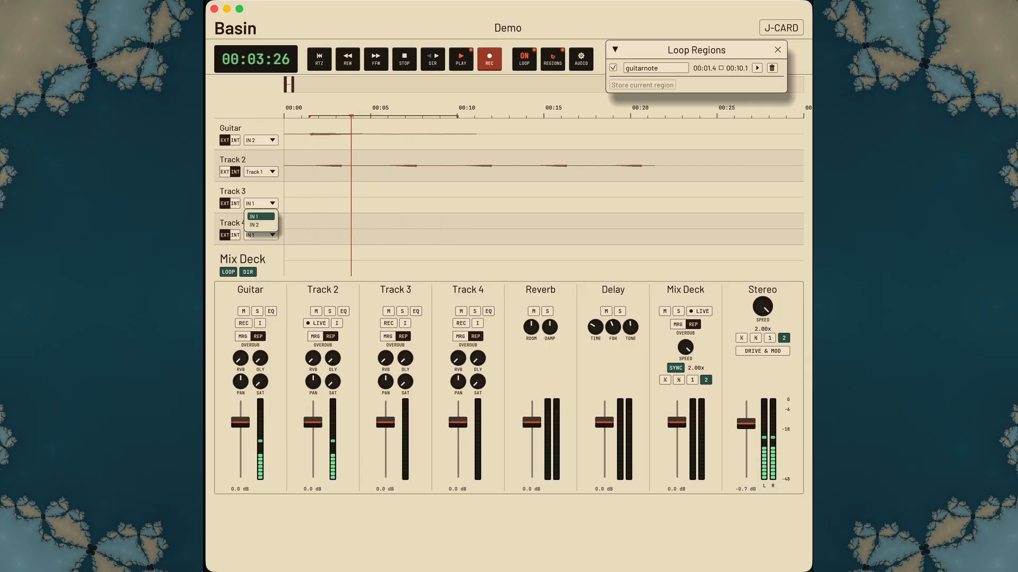
click(235, 204)
click(261, 204)
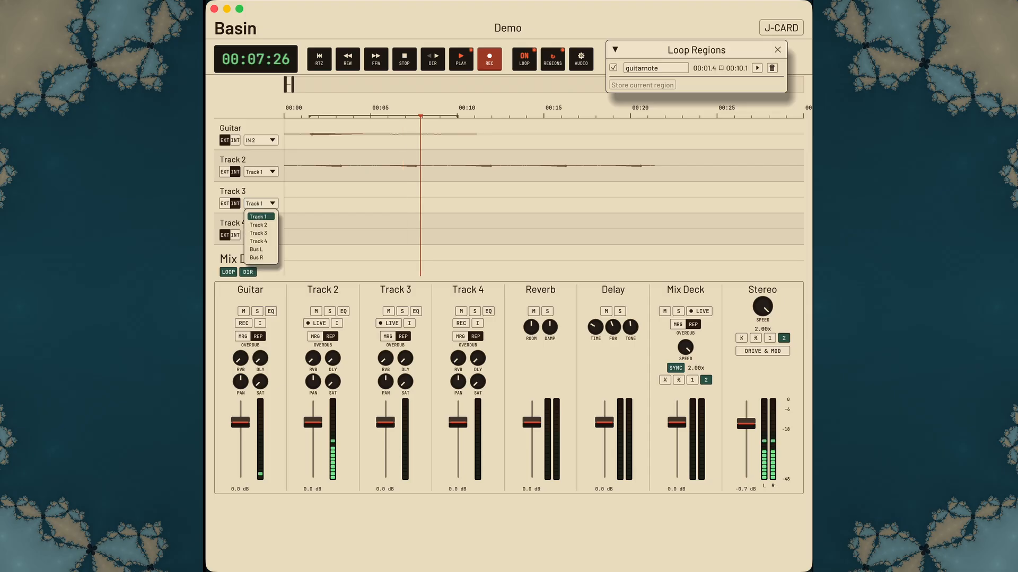
click(259, 225)
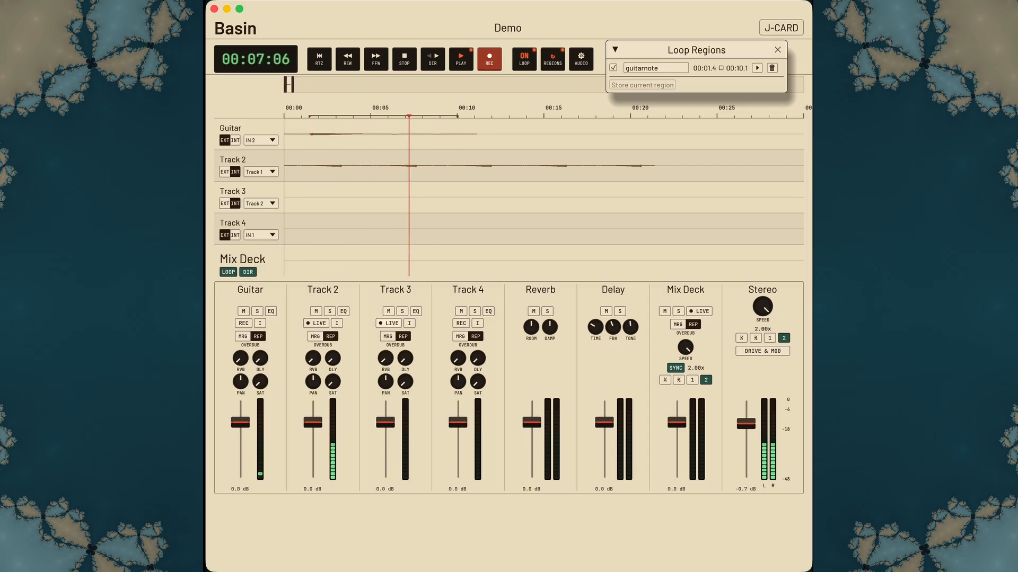
Try a live capture of Track 2 onto Track 3, dropping the playback speed to 1.00x during the capture
click(388, 323)
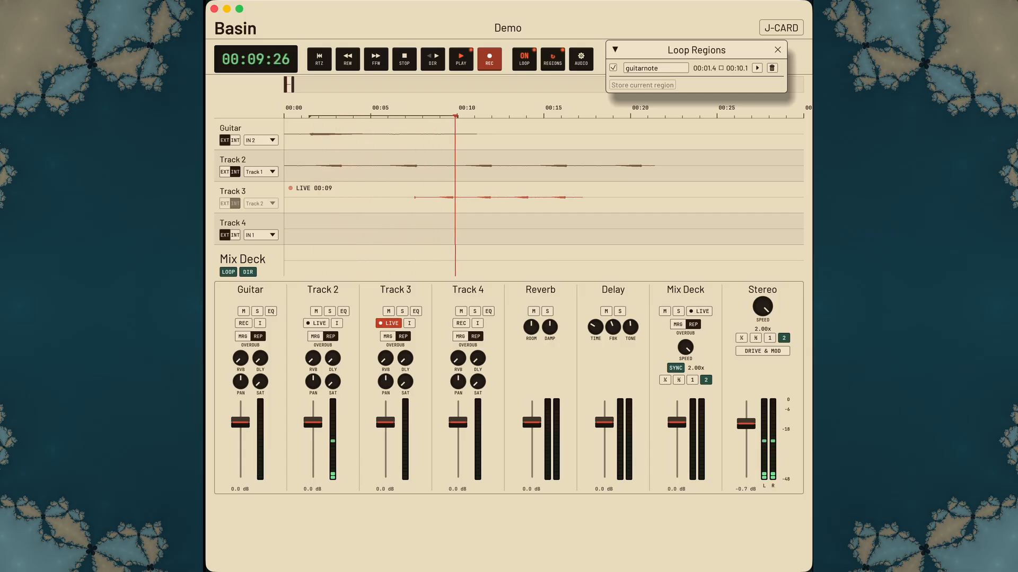
click(769, 338)
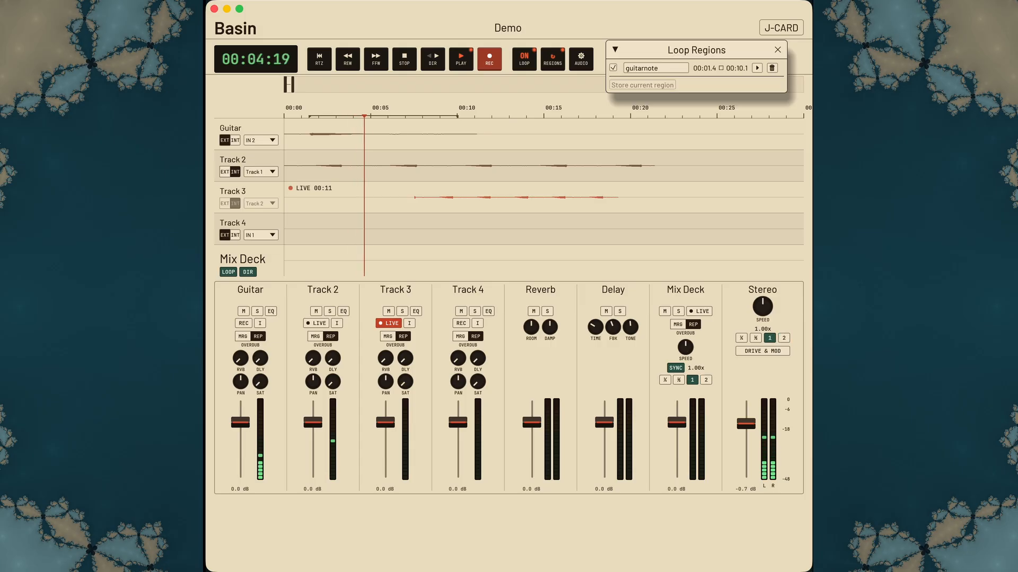
click(390, 323)
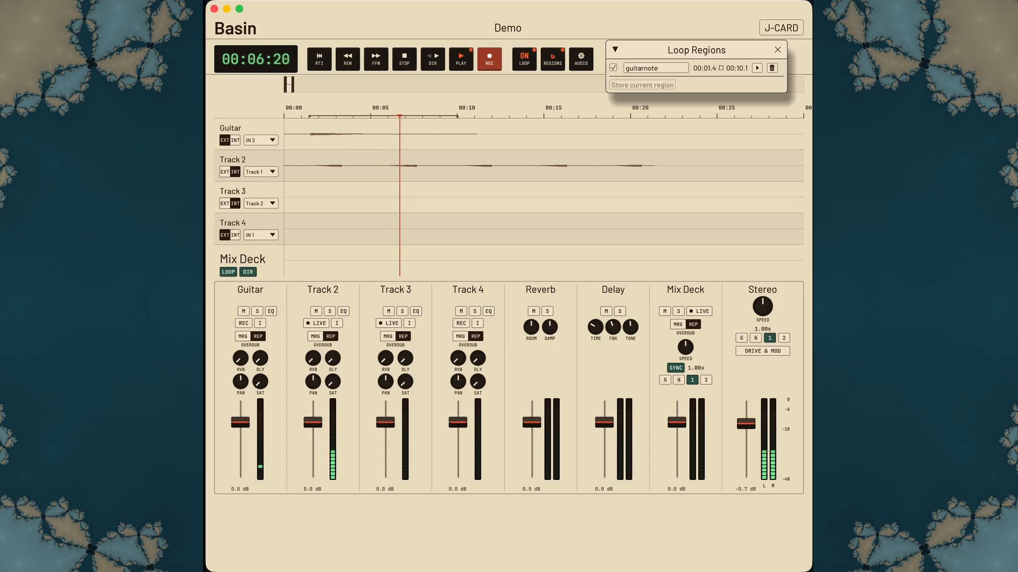
Set the playback speed to 2.00x, and live-capture Track 2 onto Track 3 from the start of the loop
click(783, 338)
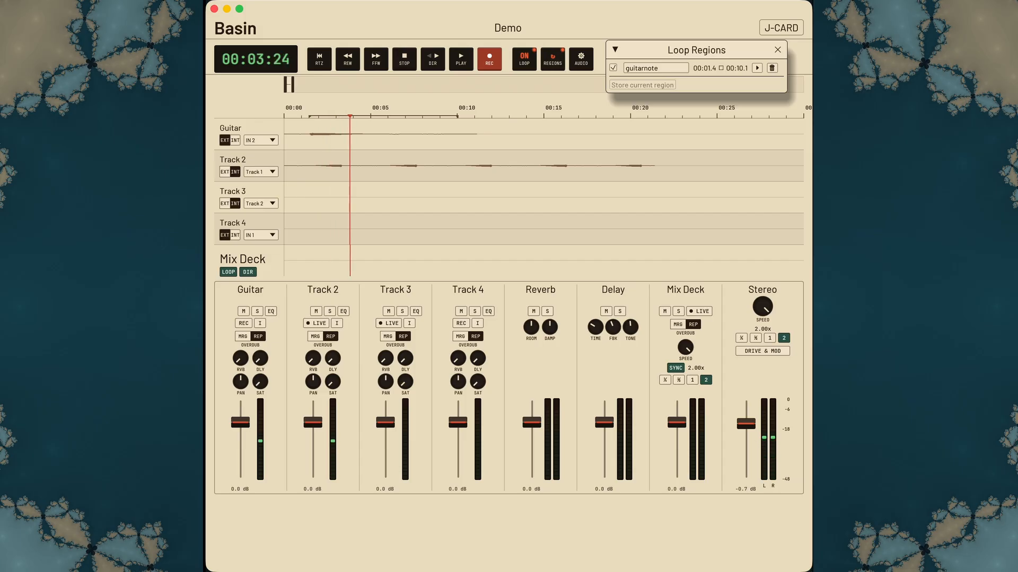
key(space)
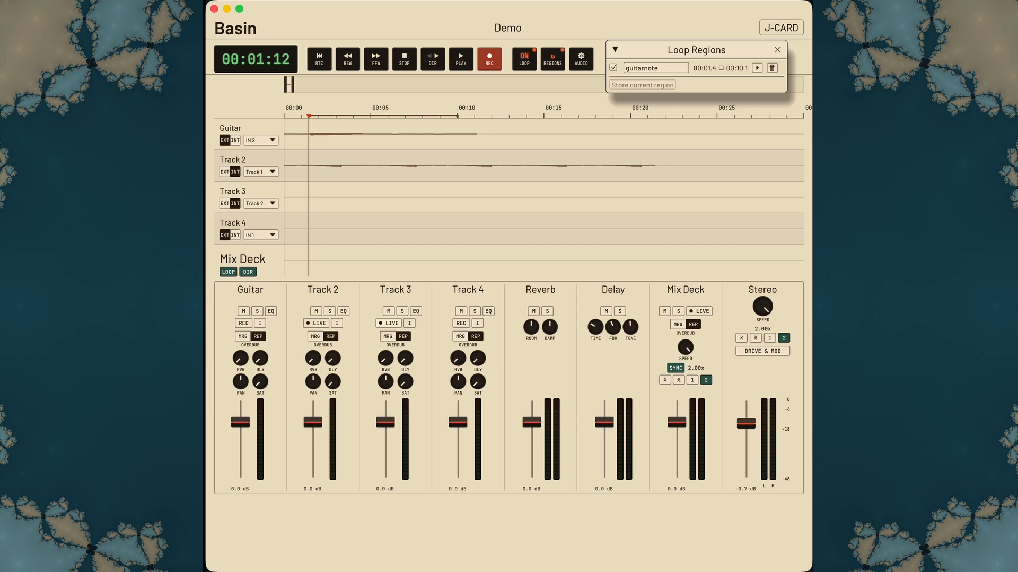
click(389, 323)
key(space)
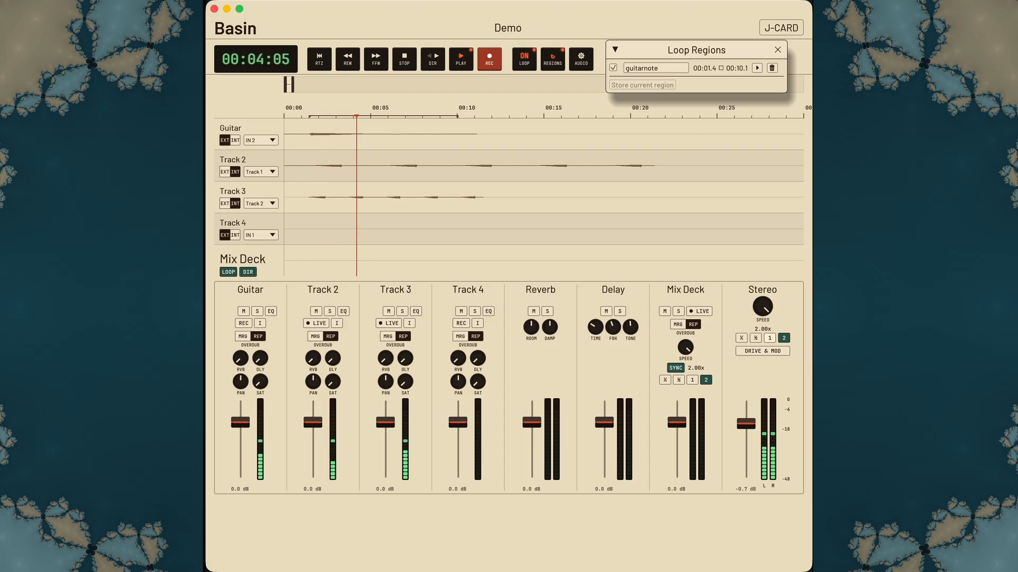
Set the Stereo playback speed to 1.00x and lower Track 3's level to -9.0 dB
click(770, 338)
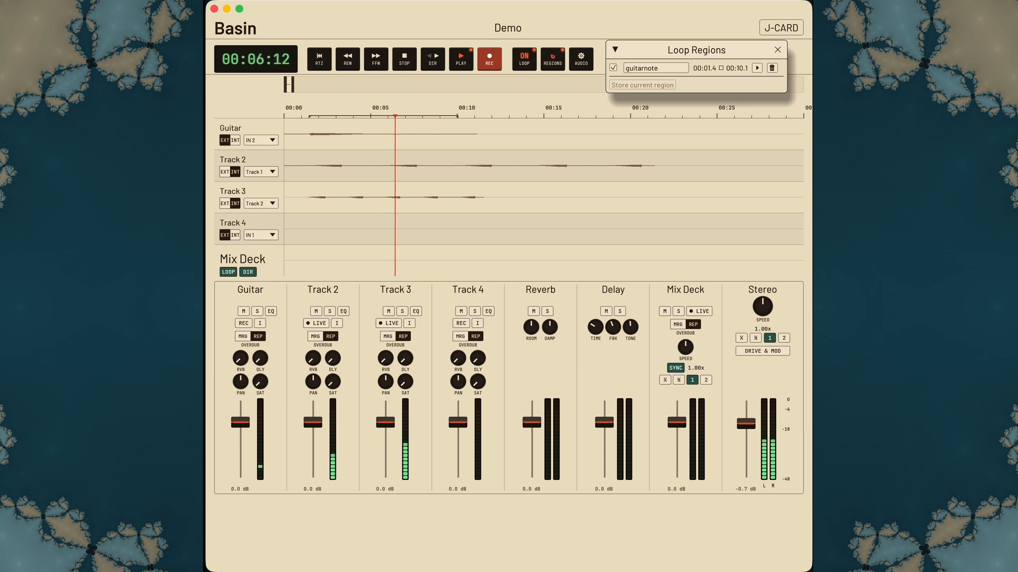
drag(385, 422, 385, 438)
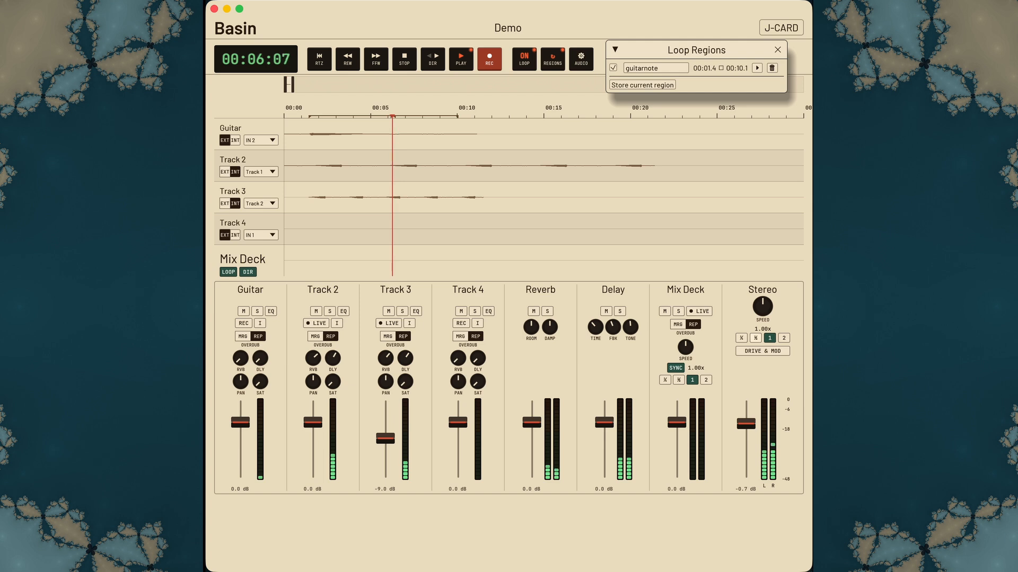
Capture the live mix onto the Mix Deck and compare it against the tracks by soloing and muting the deck
click(699, 311)
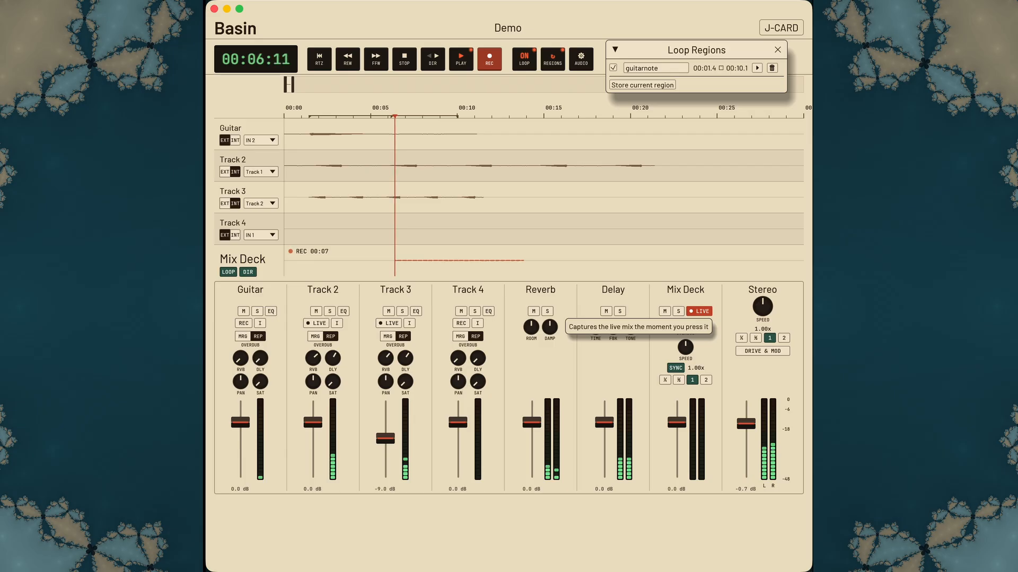
click(699, 311)
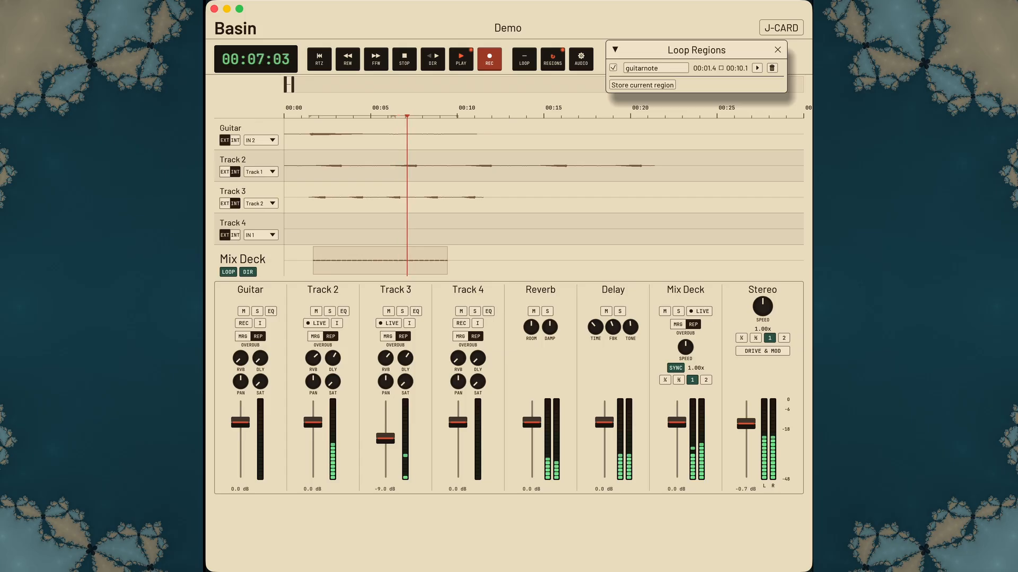
click(679, 312)
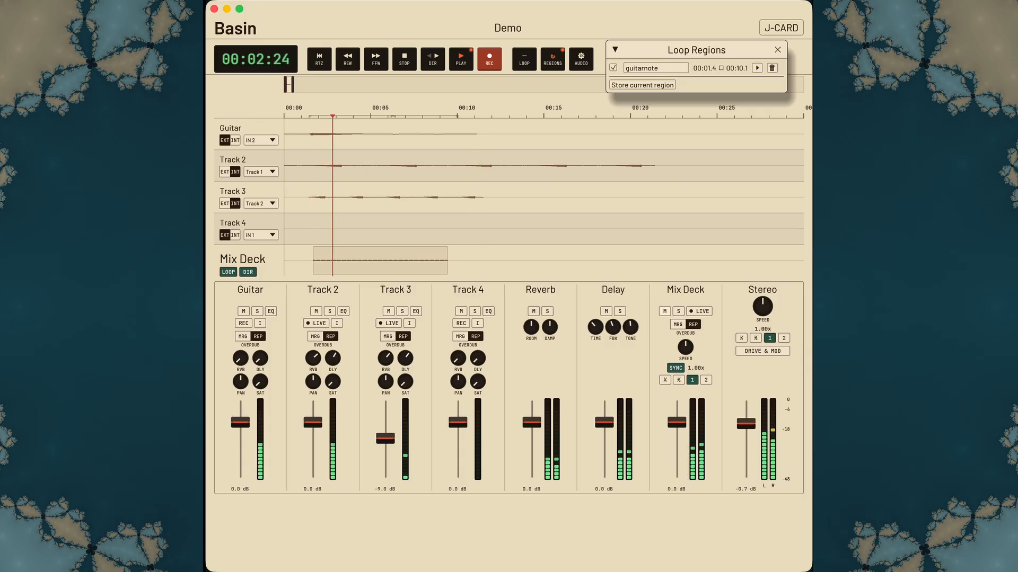
click(664, 312)
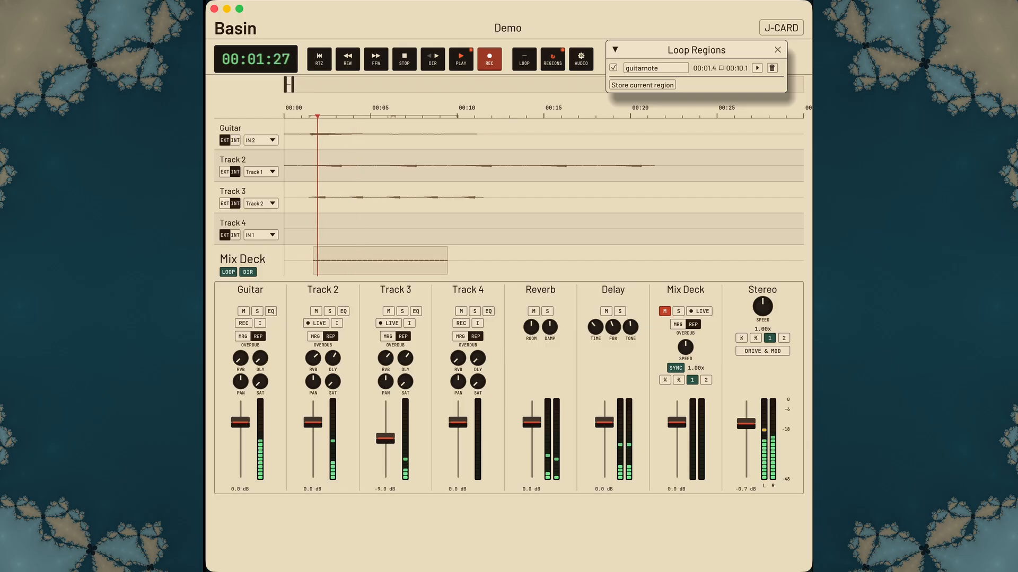
Live-capture the track mix onto the muted Mix Deck from the start of the loop, and end the capture
key(space)
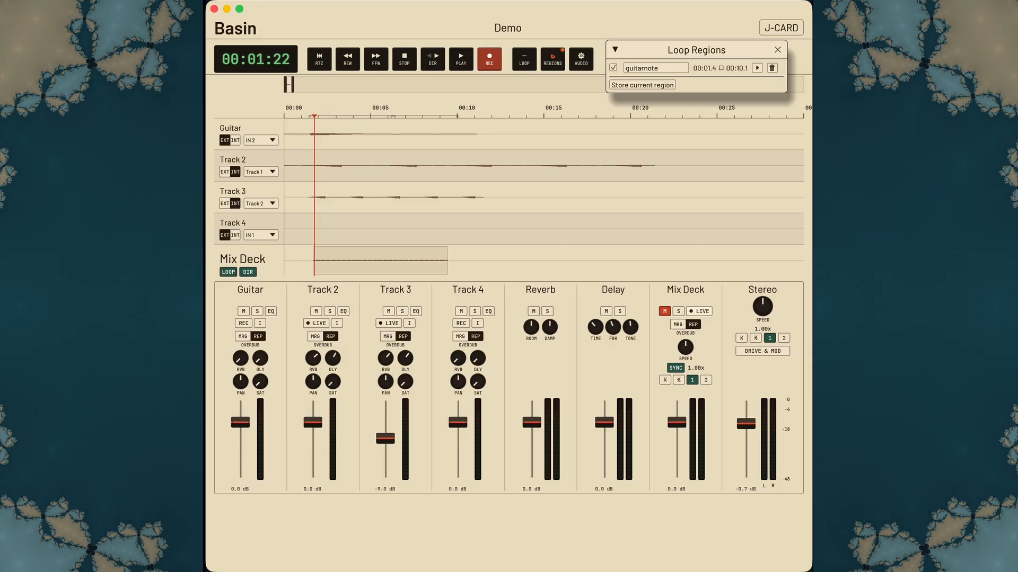
click(698, 312)
key(space)
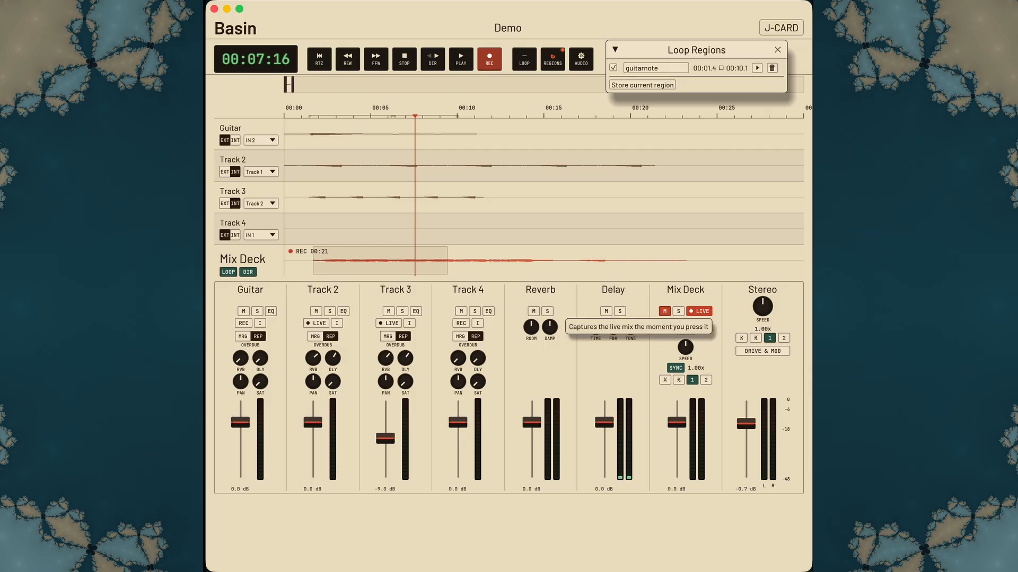
click(699, 312)
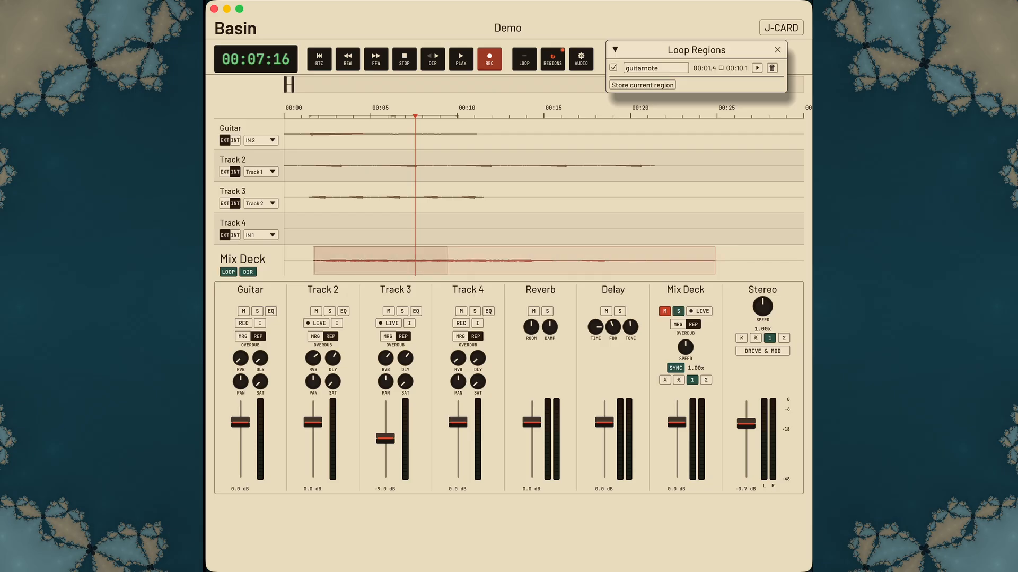
Move the new Mix Deck capture to start at about 00:23 and unmute the Mix Deck
drag(292, 84, 316, 84)
drag(347, 260, 446, 261)
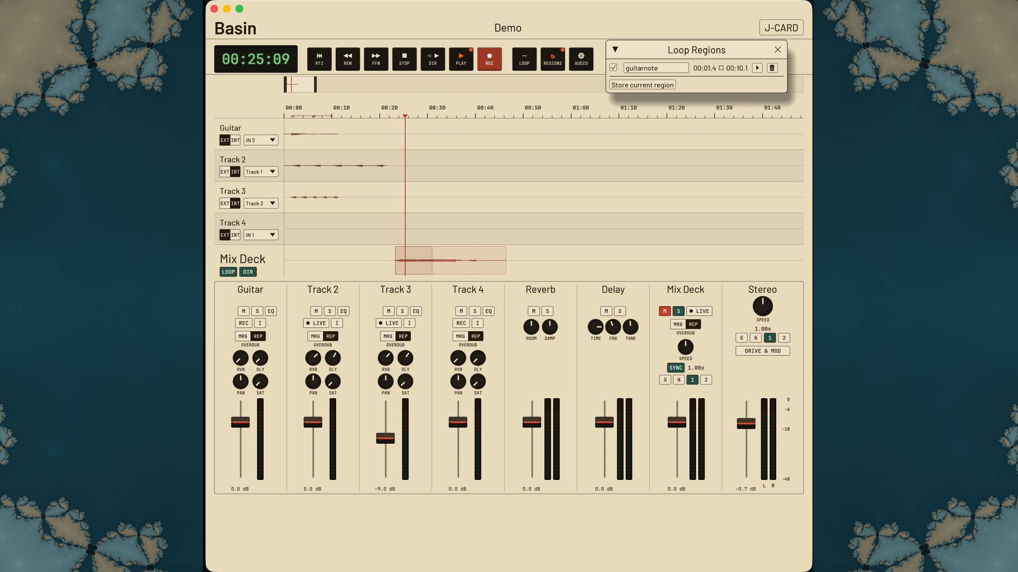
click(665, 312)
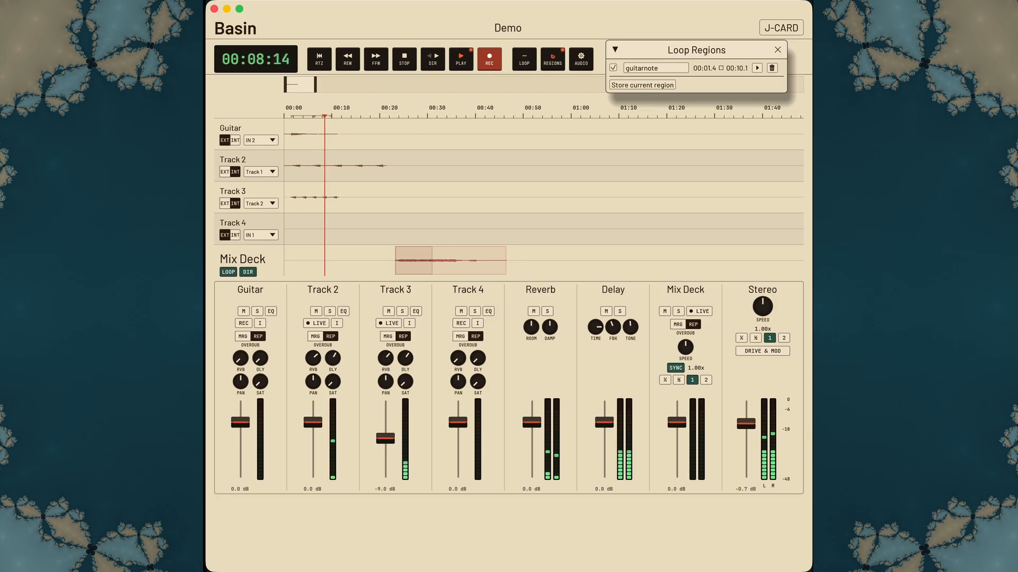
Turn looping on and play the tracks at 0.50x Stereo speed with Track 3 muted
click(524, 59)
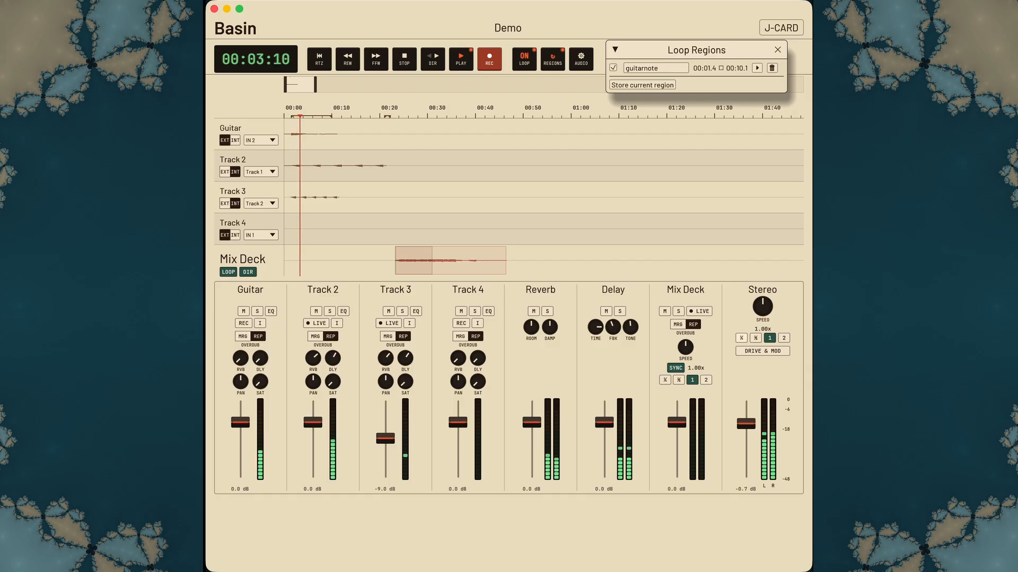
click(755, 338)
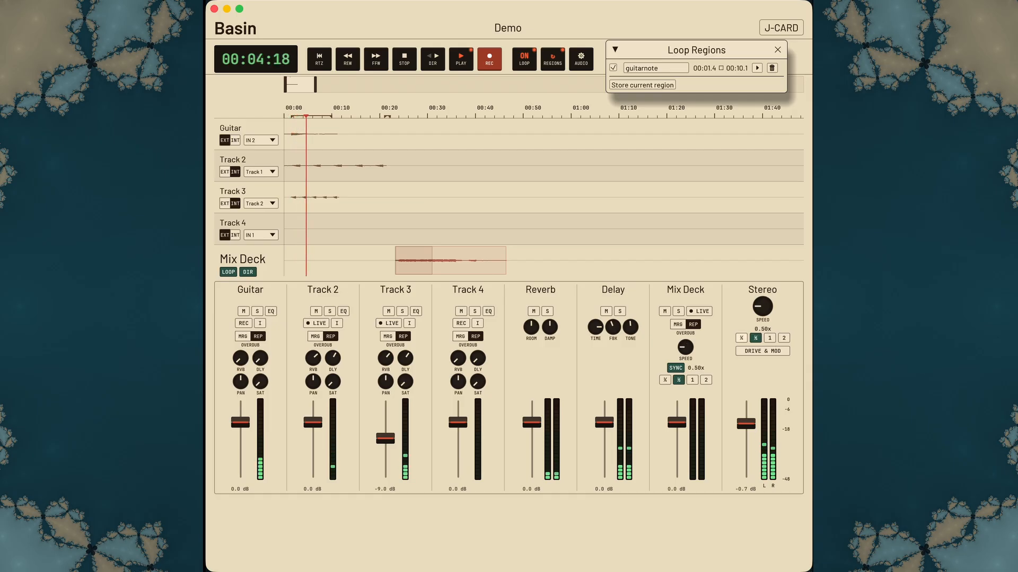
click(741, 338)
click(755, 338)
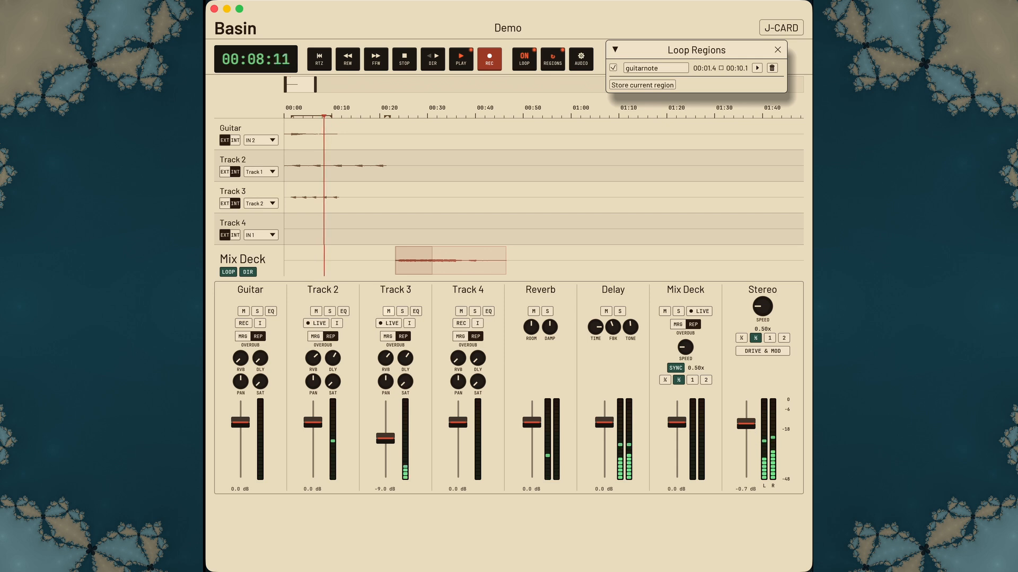
click(389, 311)
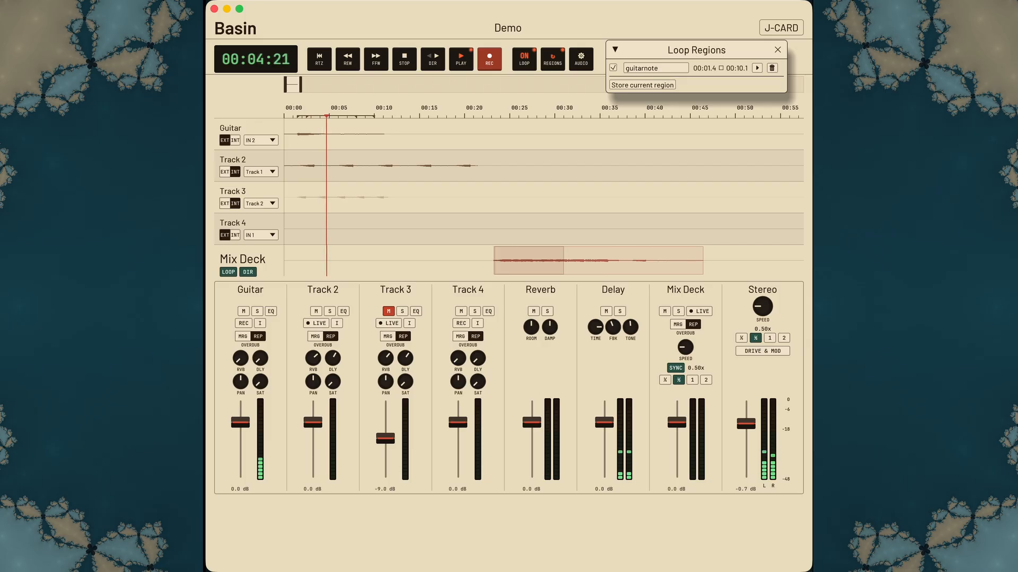
Store the 00:02.4 to 00:08.1 loop region, and move the finished live mix capture on the Mix Deck to about 00:23
click(642, 85)
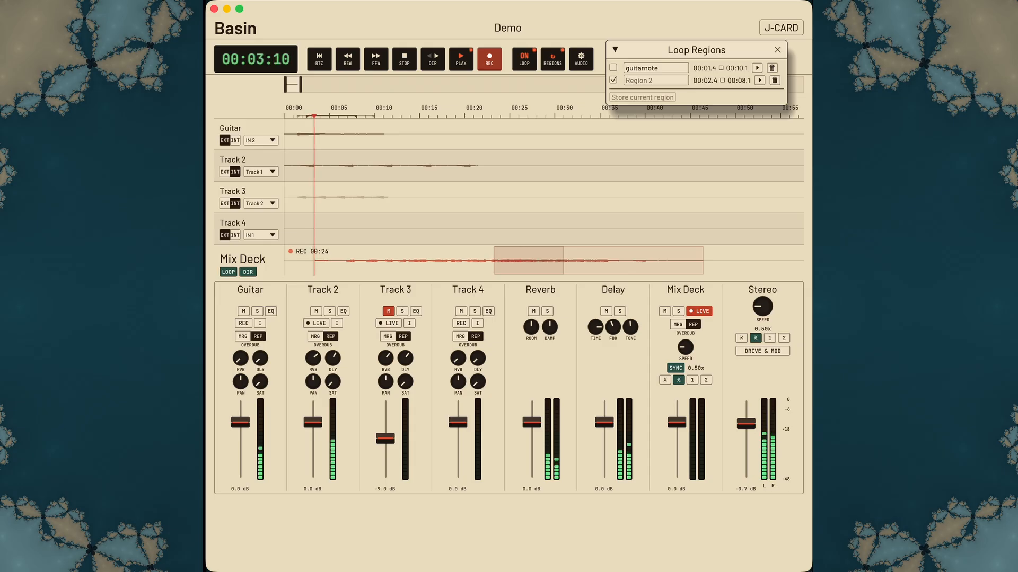
click(699, 311)
drag(467, 261, 646, 260)
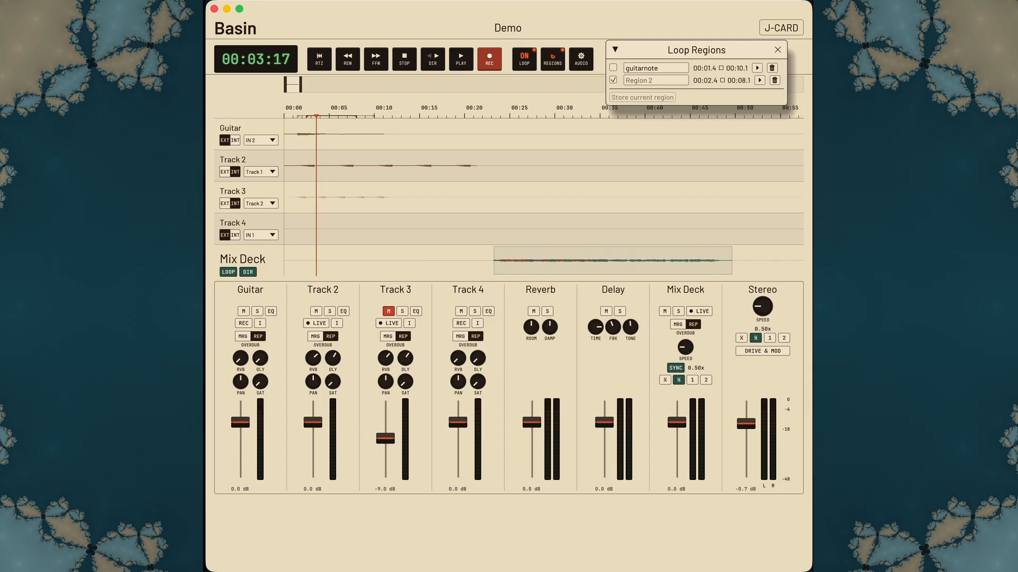
Play the moved Mix Deck capture and set both the Stereo and Mix Deck speeds to 1.00x
click(485, 112)
key(space)
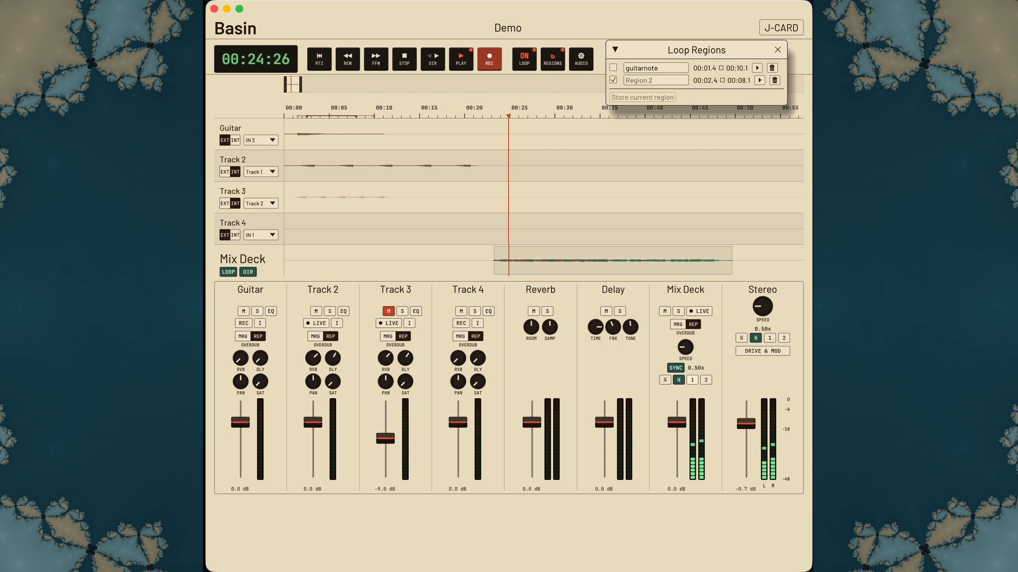
click(692, 380)
click(770, 338)
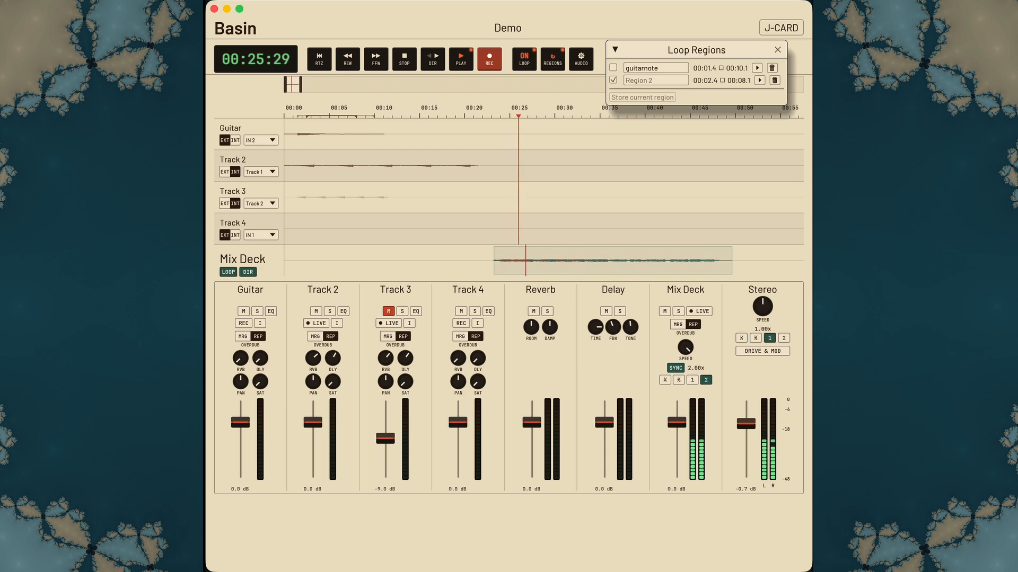
click(692, 380)
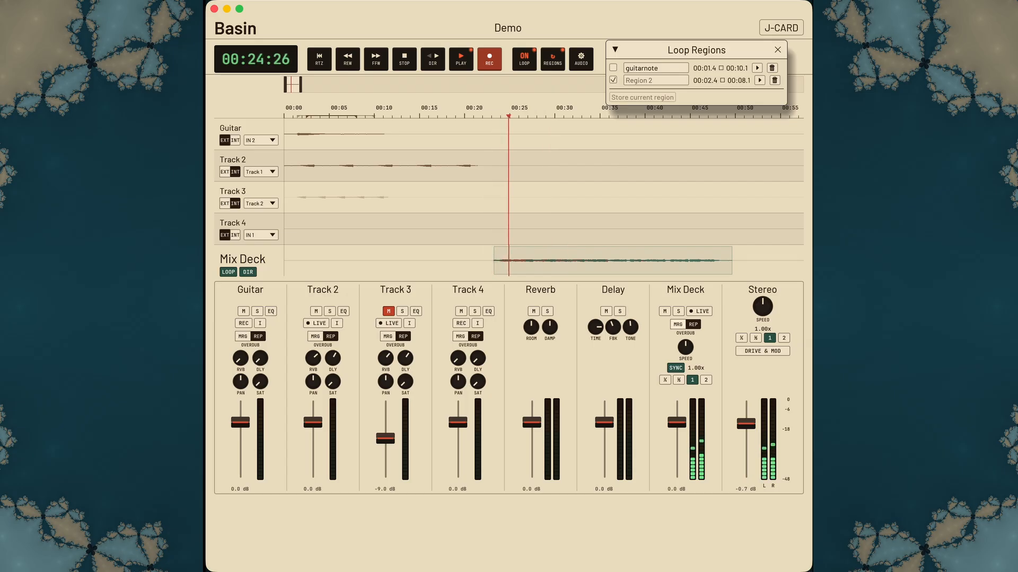
Set the Mix Deck overdub to MRG, layer short live captures at 0.25x Stereo speed, and return the speed to 1.00x
click(678, 324)
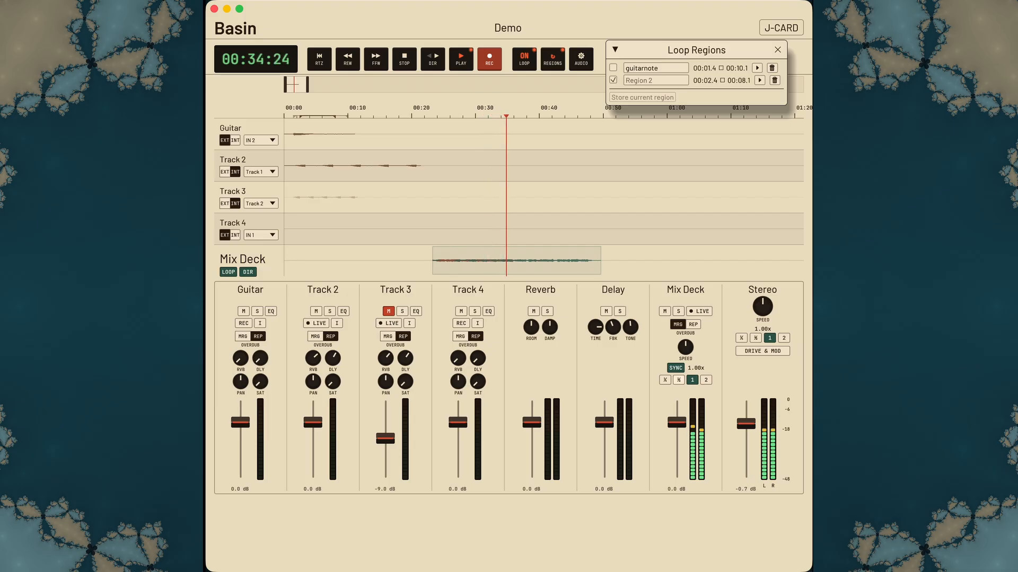
click(740, 339)
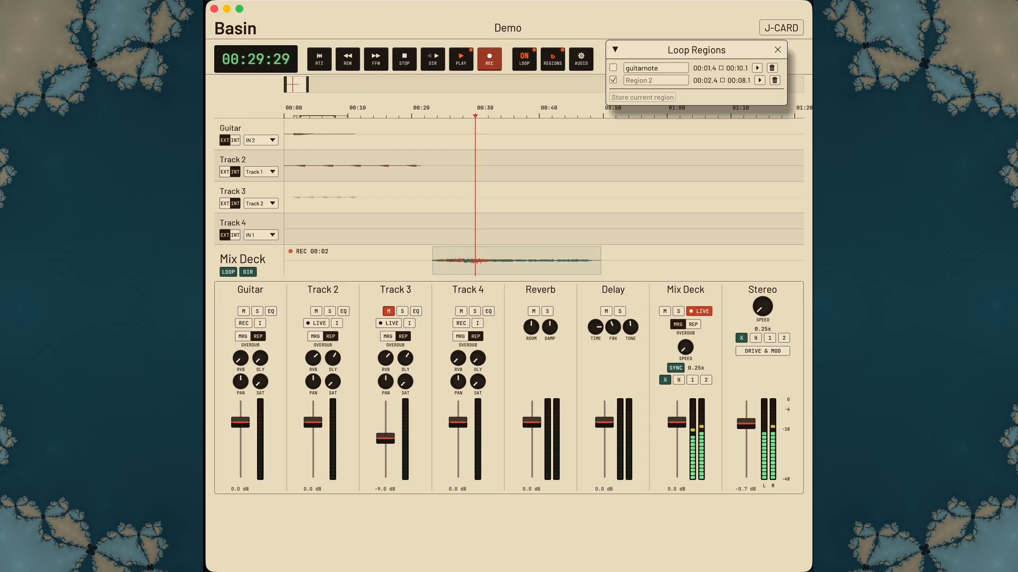
click(699, 311)
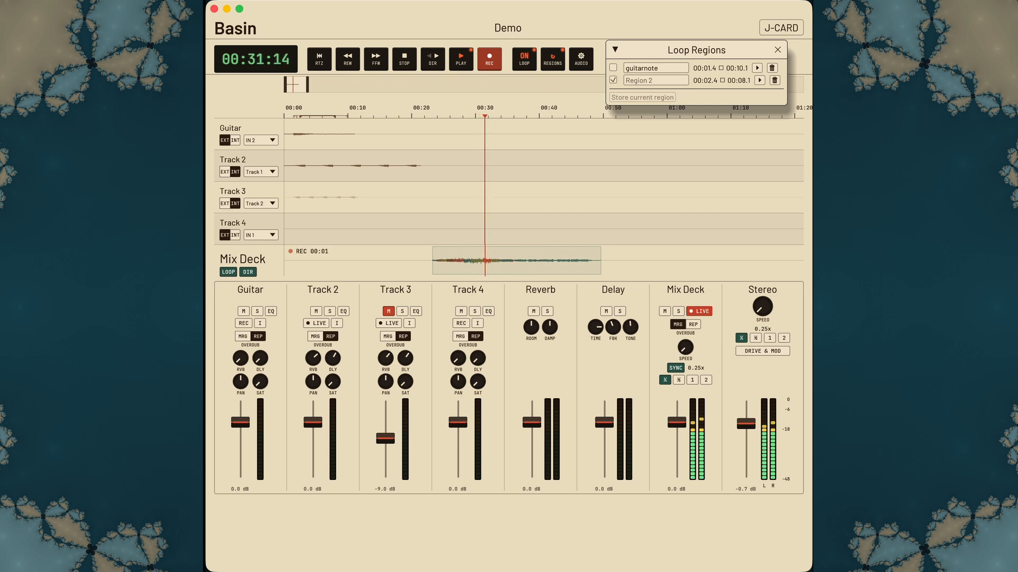
click(699, 312)
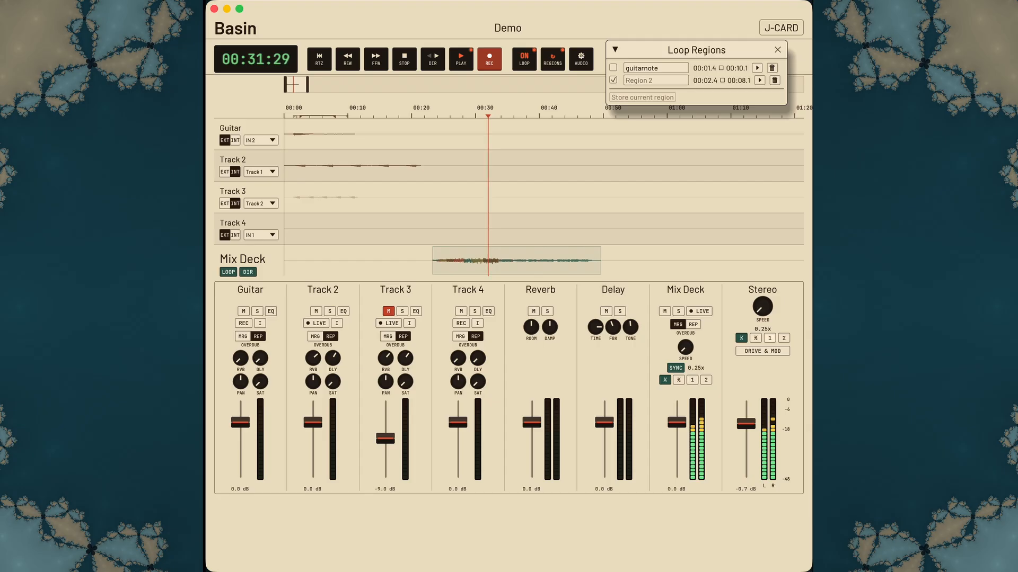
click(769, 338)
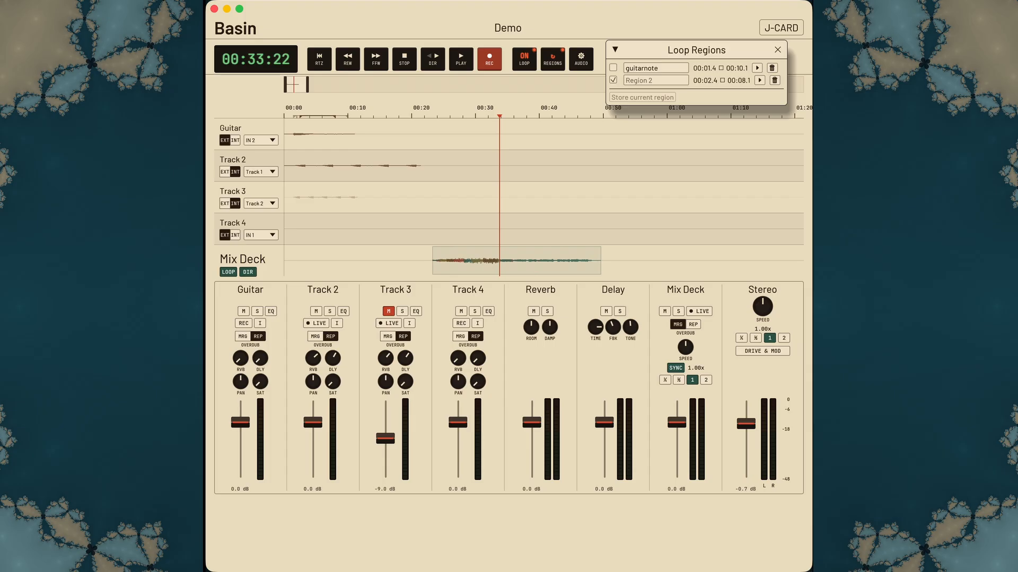
Place the playhead at about 00:24, and select and move a section of the Mix Deck recording to about 00:41
click(440, 113)
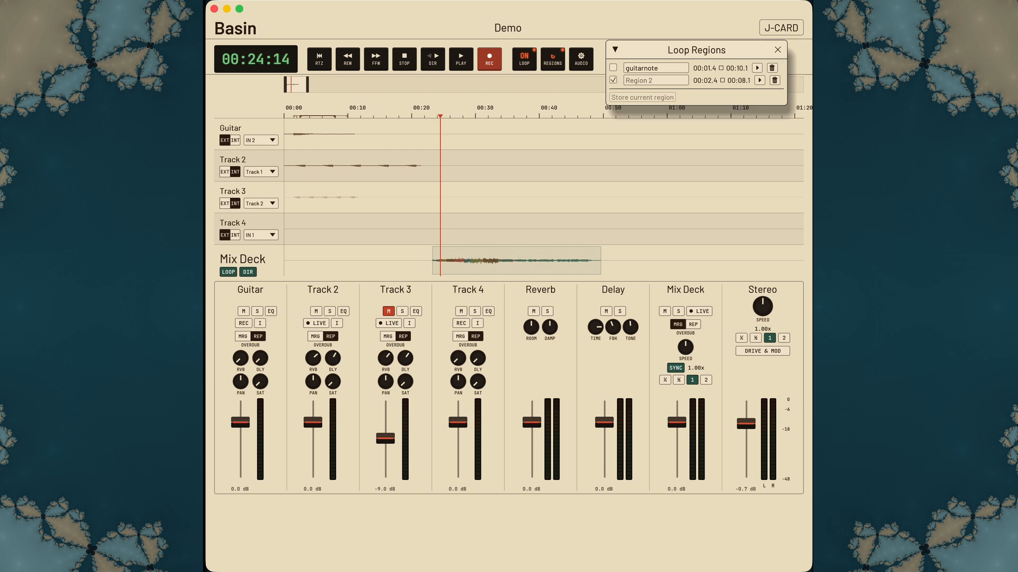
mouse_move(517, 261)
mouse_down()
mouse_move(698, 260)
mouse_move(494, 260)
mouse_move(520, 261)
mouse_up()
drag(666, 260, 433, 261)
drag(433, 261, 581, 260)
drag(517, 260, 630, 260)
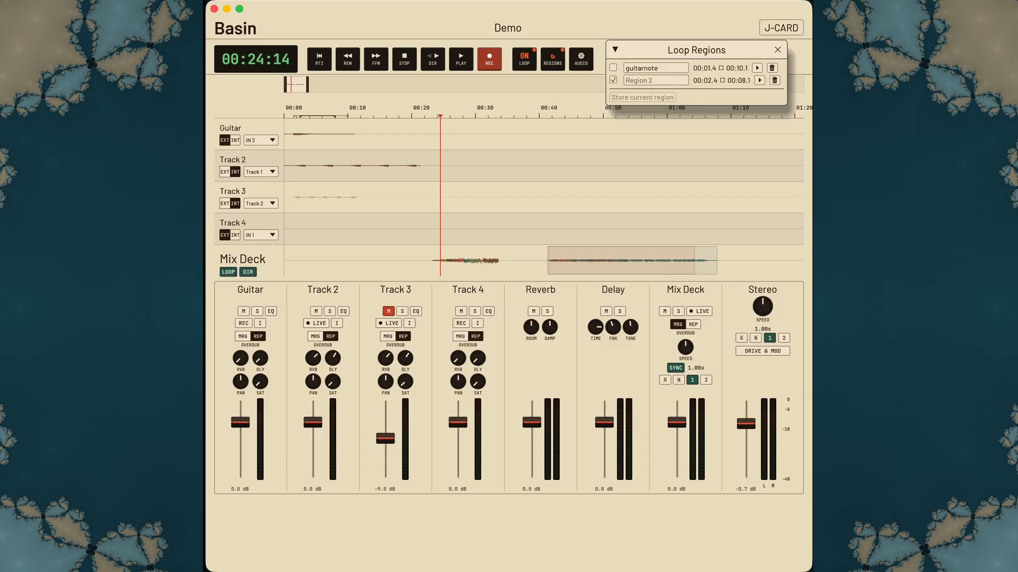
Select a short fragment of the remaining Mix Deck audio and move it earlier, to about 00:17
drag(492, 260, 536, 260)
click(495, 261)
drag(473, 261, 395, 261)
click(446, 260)
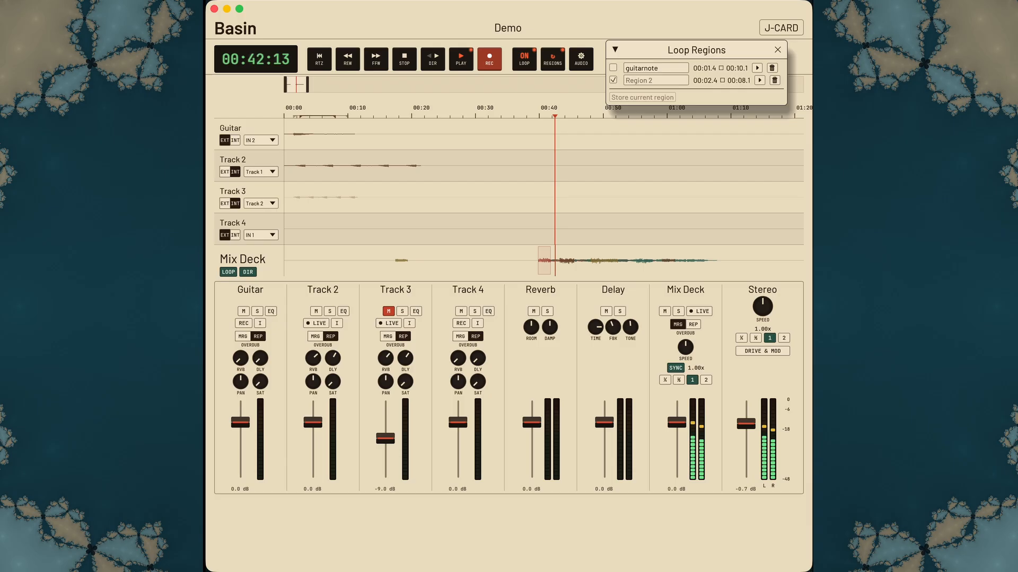
Loop and play the short Mix Deck fragment at about 00:34
key(space)
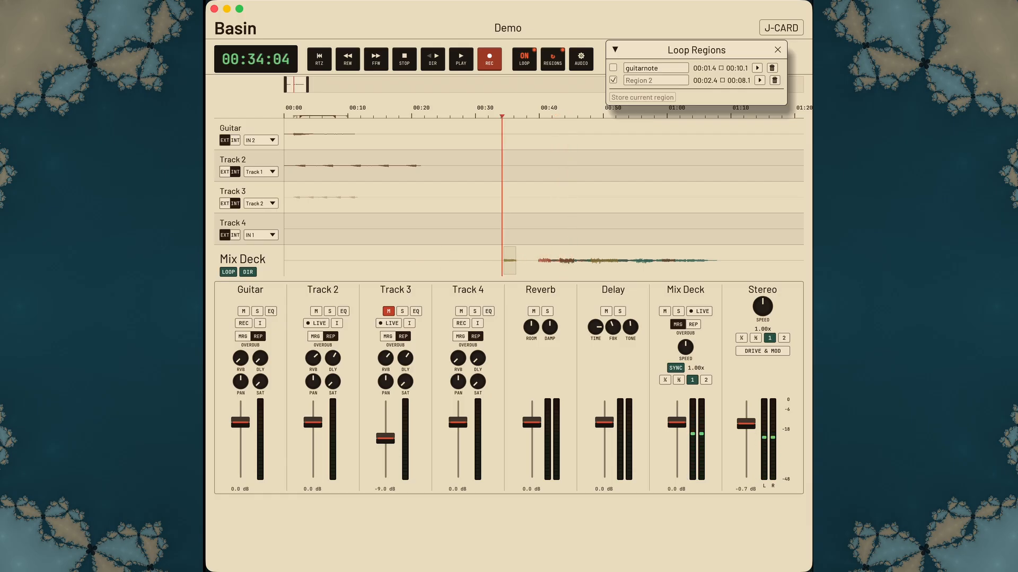
key(space)
key(space)
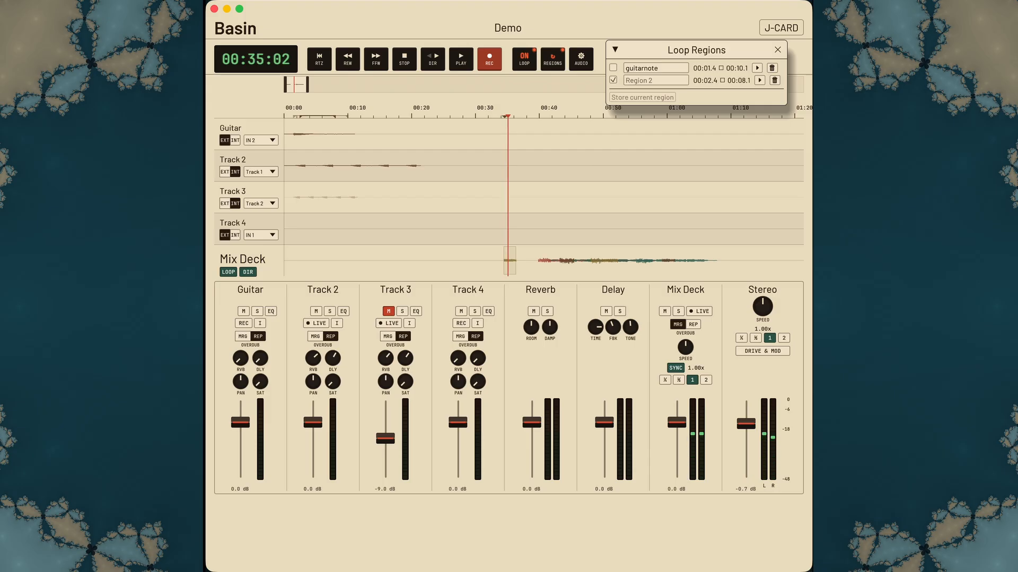
key(space)
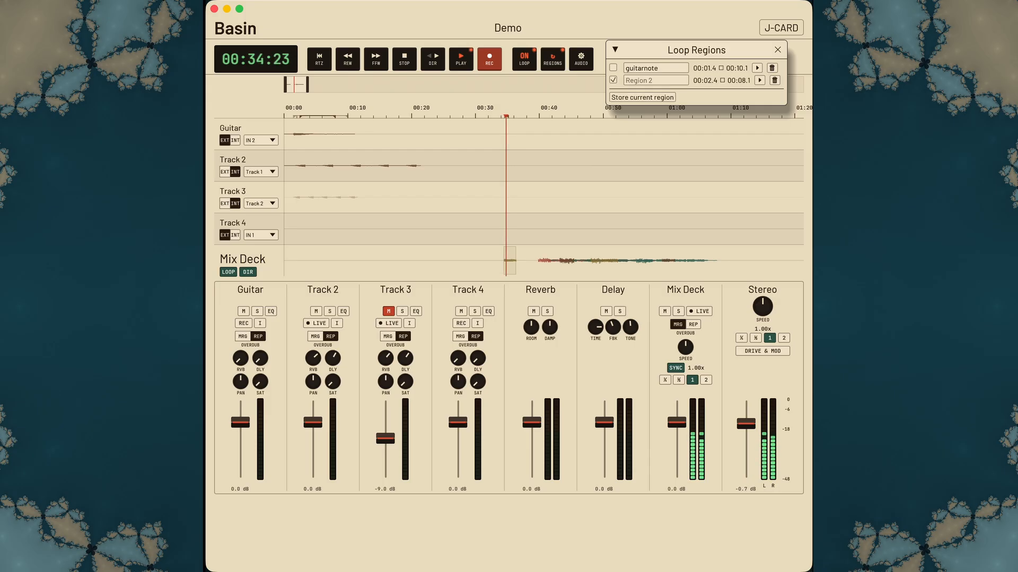
Switch the Guitar track's input to internal and set its source to Bus L
click(260, 141)
click(261, 162)
click(235, 141)
click(261, 140)
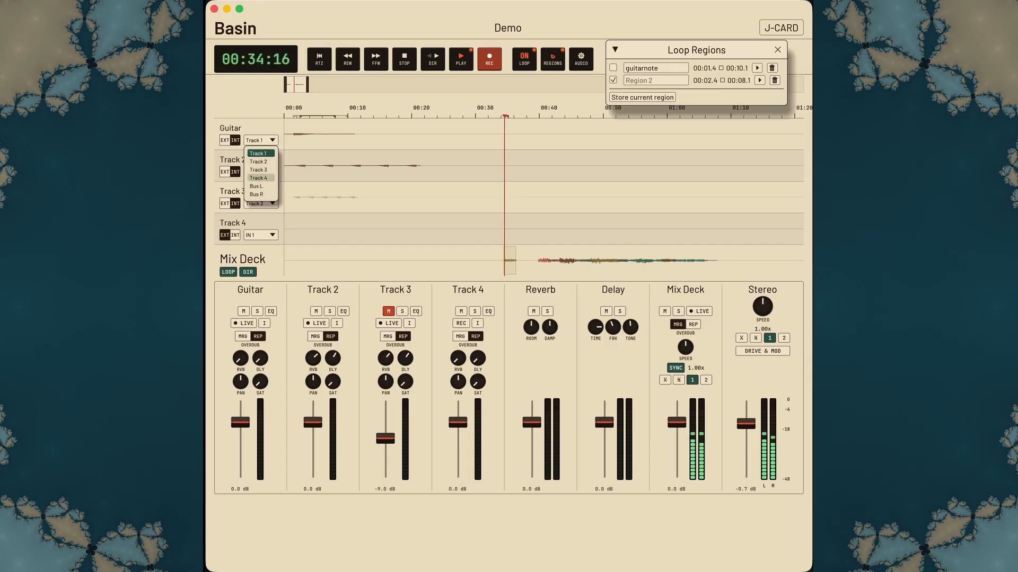
click(260, 186)
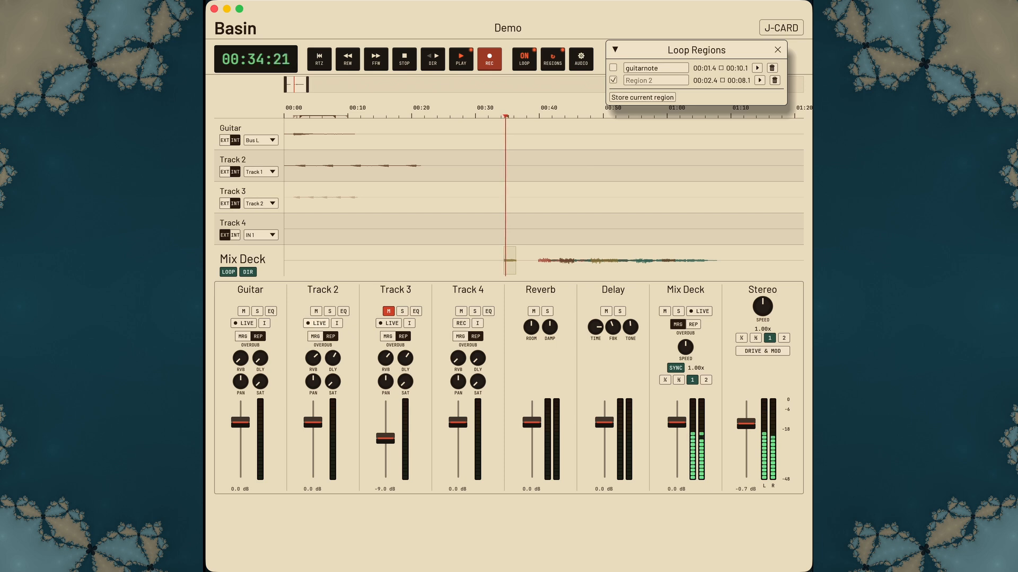
Set the Stereo speed to 2.00x and live-capture a short burst onto Track 2, keeping Track 1 as its source
click(783, 339)
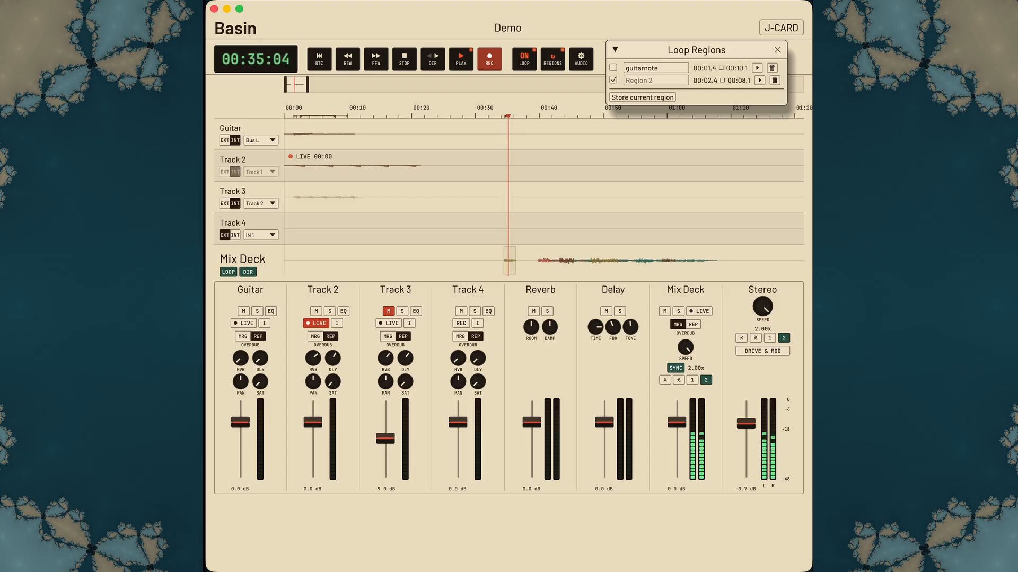
click(316, 323)
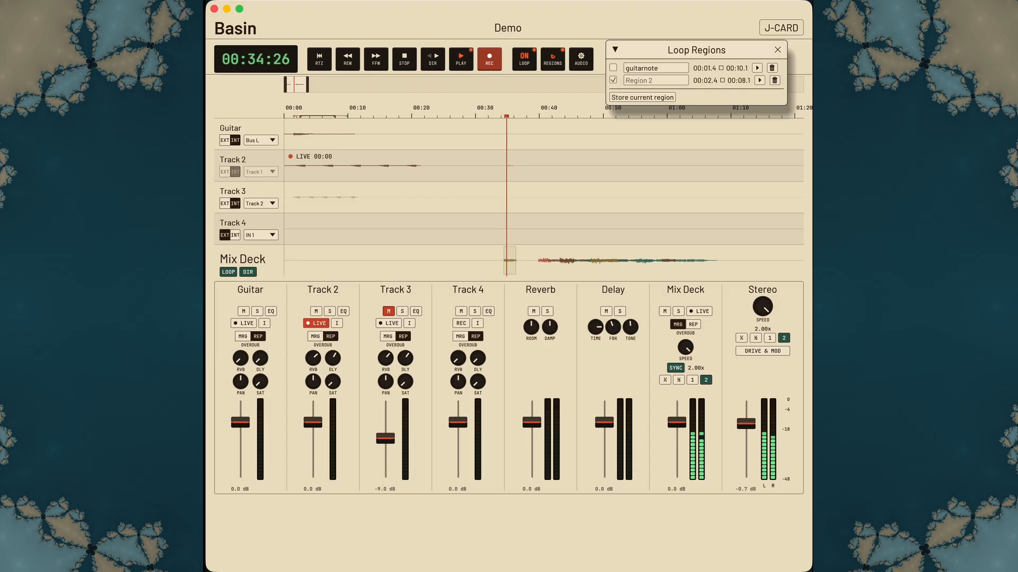
click(317, 323)
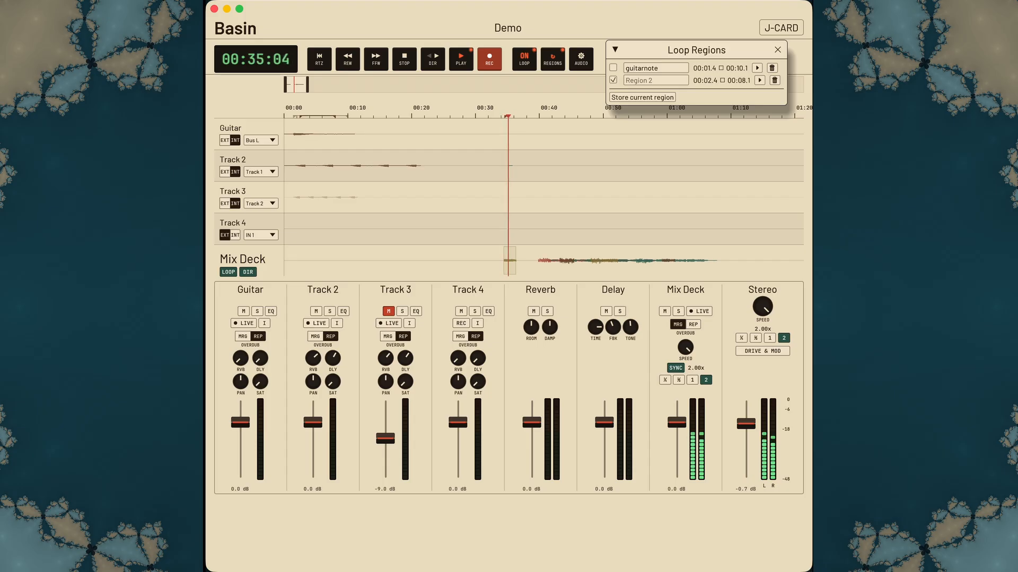
click(261, 172)
click(260, 184)
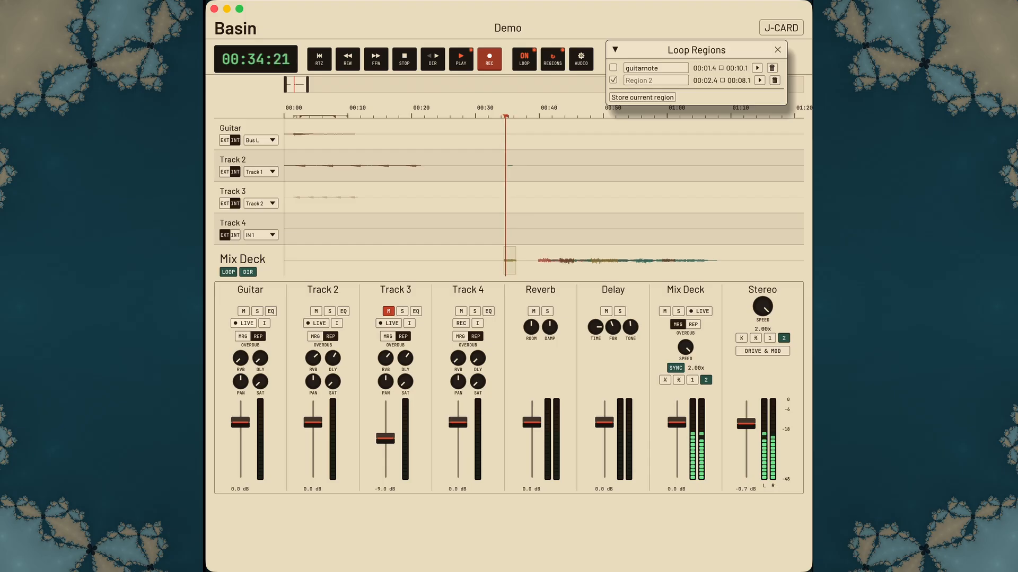
Live-capture repeated short bursts of Bus L onto the Guitar track within the fragment loop
click(243, 323)
click(244, 323)
click(244, 324)
click(243, 324)
click(244, 323)
click(244, 323)
click(244, 324)
click(244, 323)
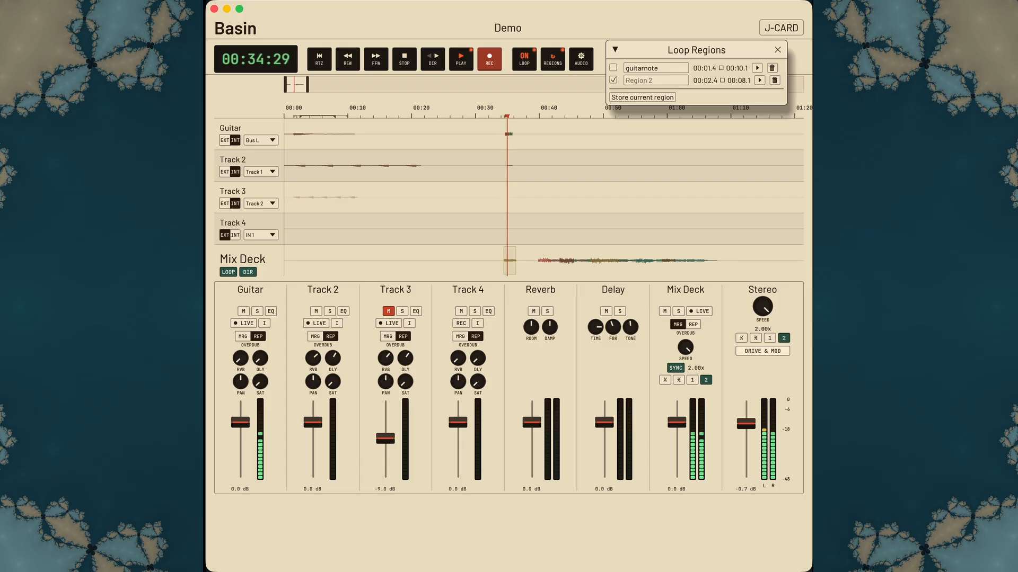
Set the Stereo speed to 1.00x and play the captured Guitar fragment at about 00:38
click(770, 338)
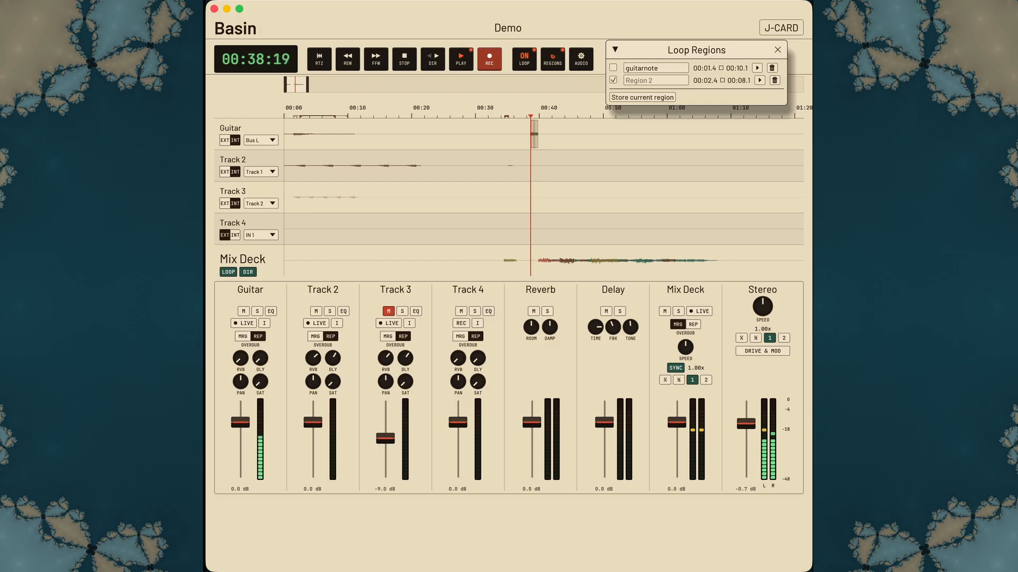
key(space)
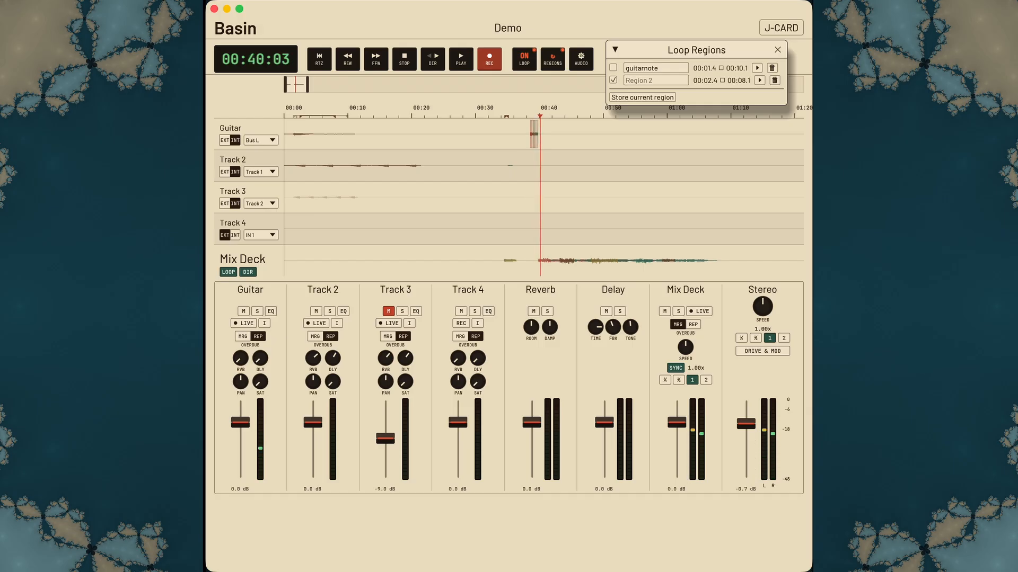
drag(527, 134, 558, 134)
click(535, 134)
scroll(535, 134, up, 10)
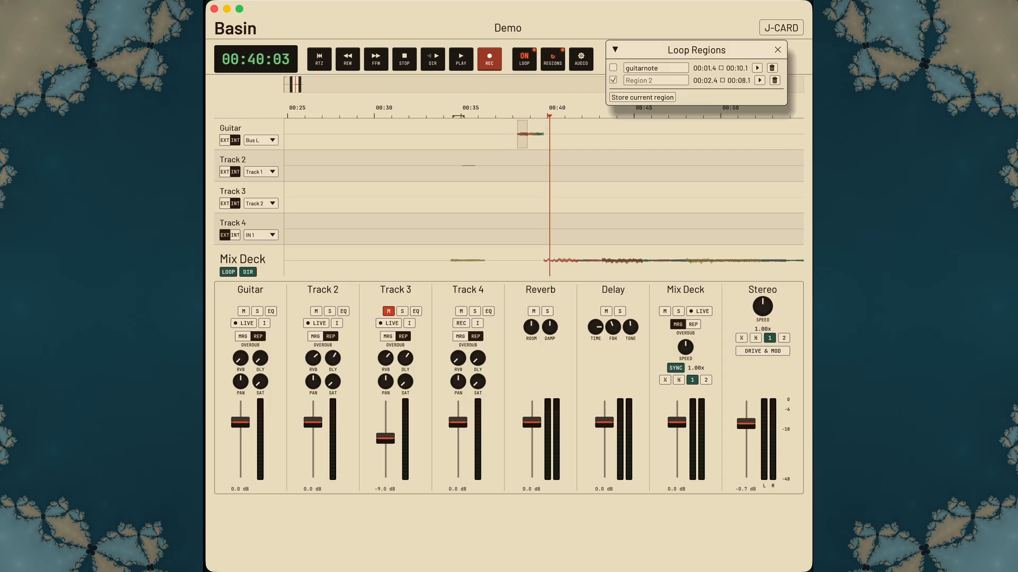
click(505, 112)
key(space)
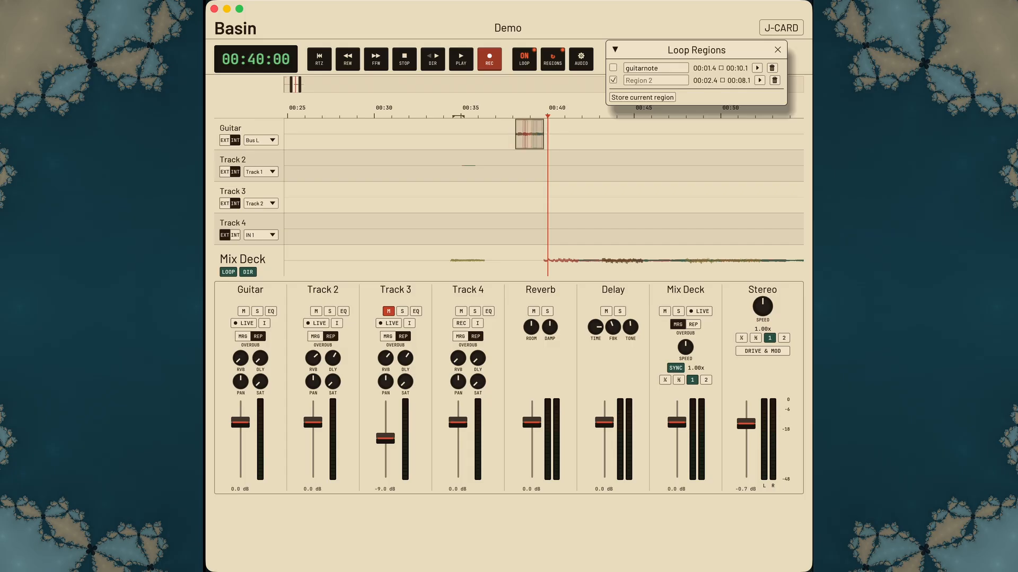
Audition the Guitar fragment moved to about 00:39, and shift it to about 00:43 to play over the Mix Deck recording
mouse_move(530, 134)
mouse_down()
mouse_move(451, 134)
mouse_move(547, 134)
mouse_up()
click(527, 112)
key(space)
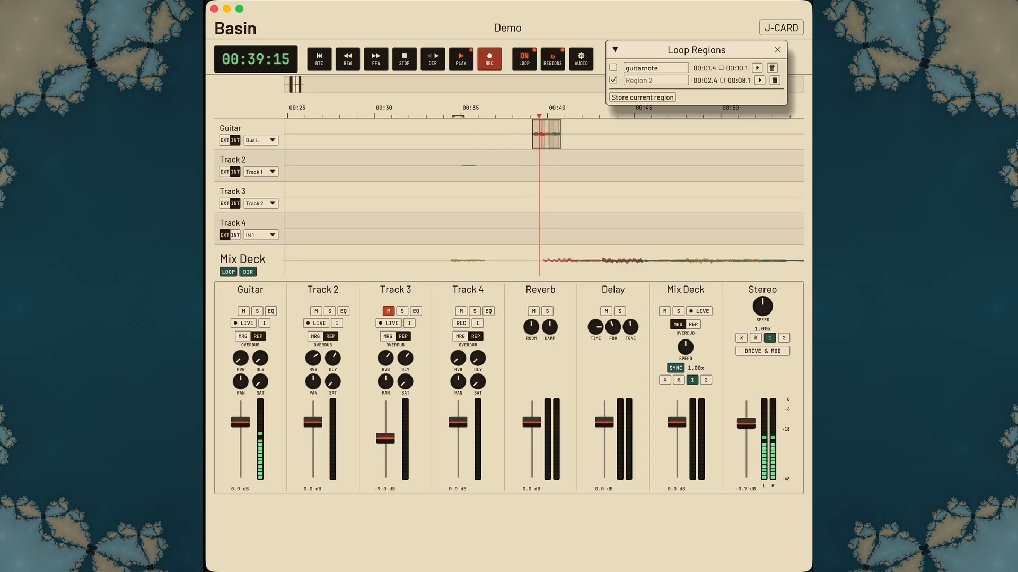
key(space)
drag(546, 134, 619, 134)
key(space)
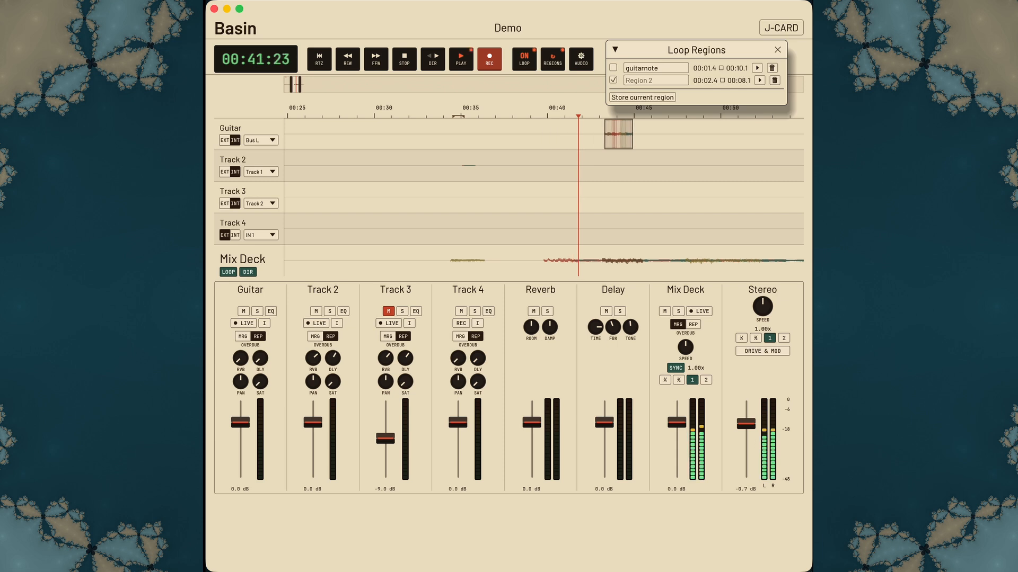
scroll(619, 134, down, 10)
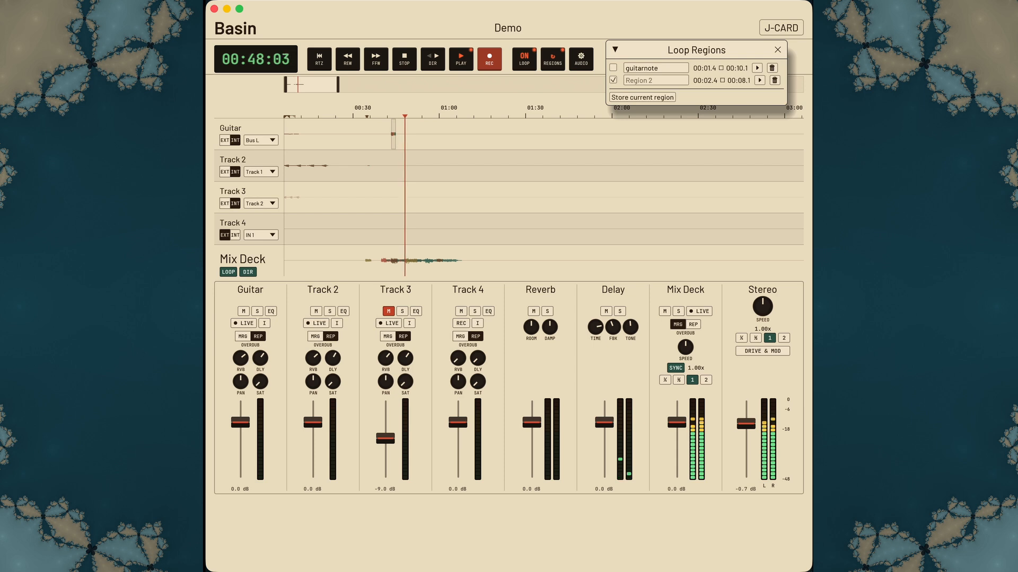
Lower the Mix Deck level to -4.4 dB and live-capture a new layer onto it, muting the Mix Deck partway through
drag(676, 422, 677, 430)
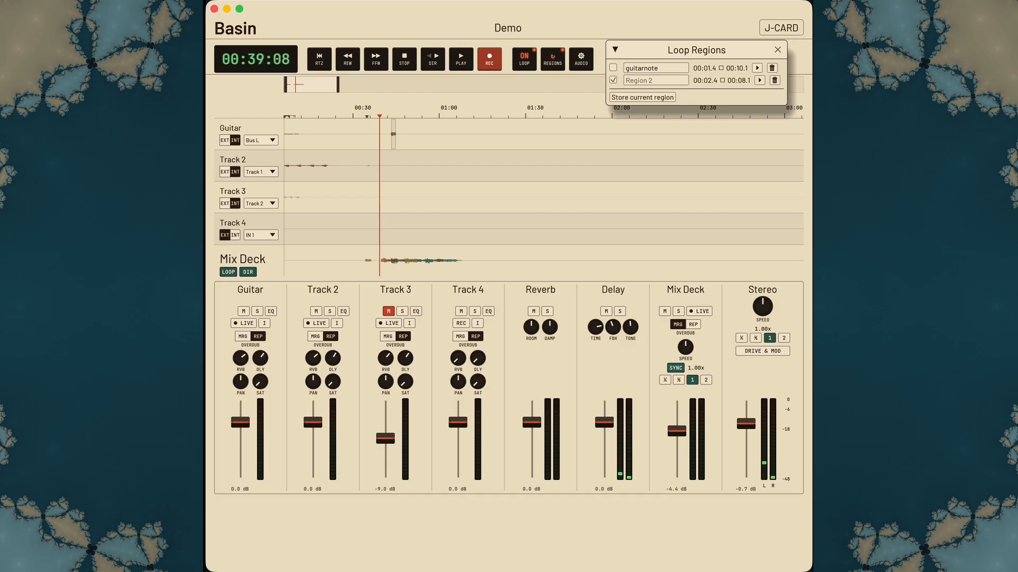
key(r)
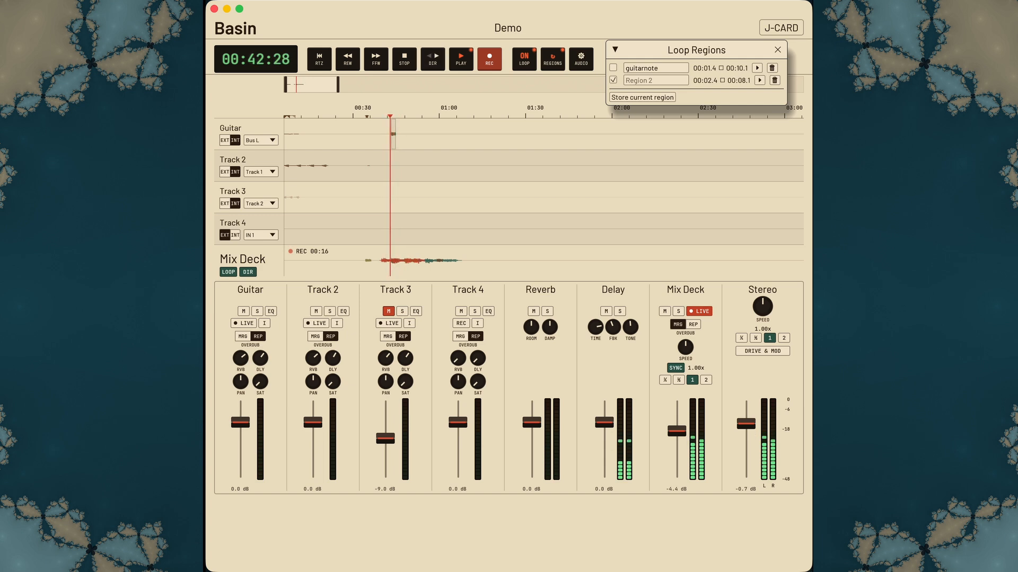
click(664, 312)
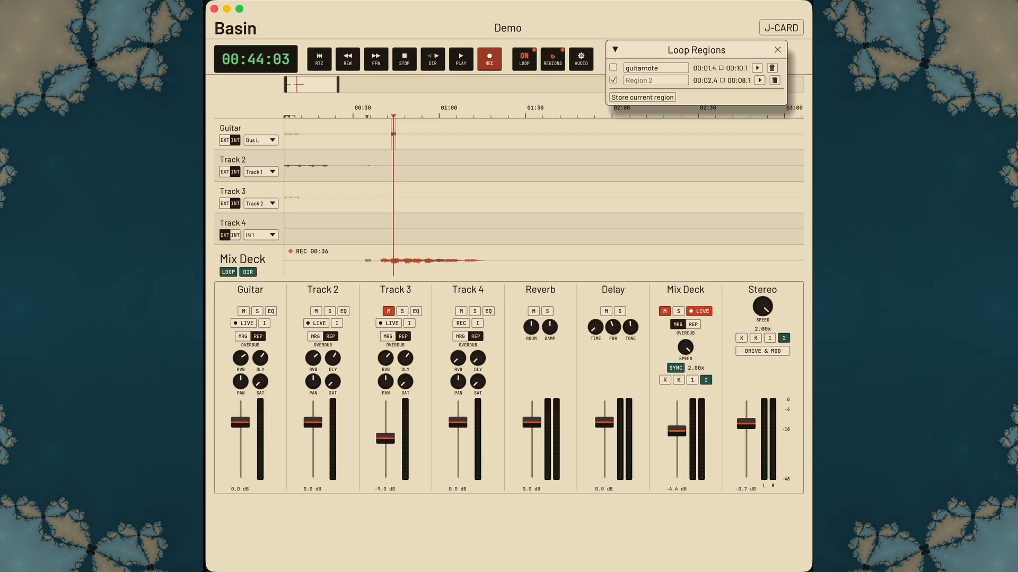
click(699, 311)
Move the newly captured Mix Deck clip to about 01:25 and play it at Stereo speeds 1.00x, 0.50x and 2.00x
scroll(544, 181, right, 3)
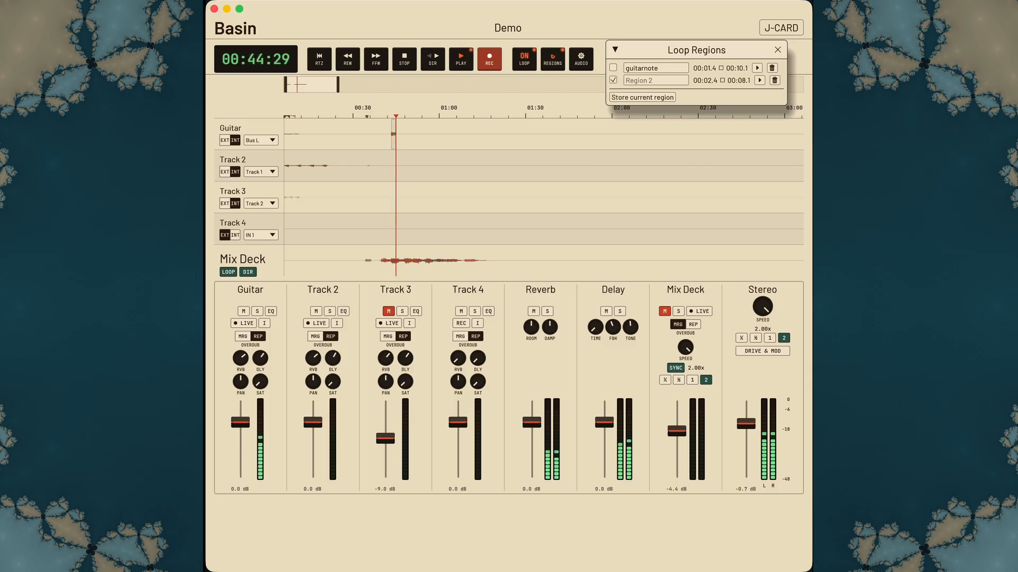
drag(435, 260, 565, 261)
key(space)
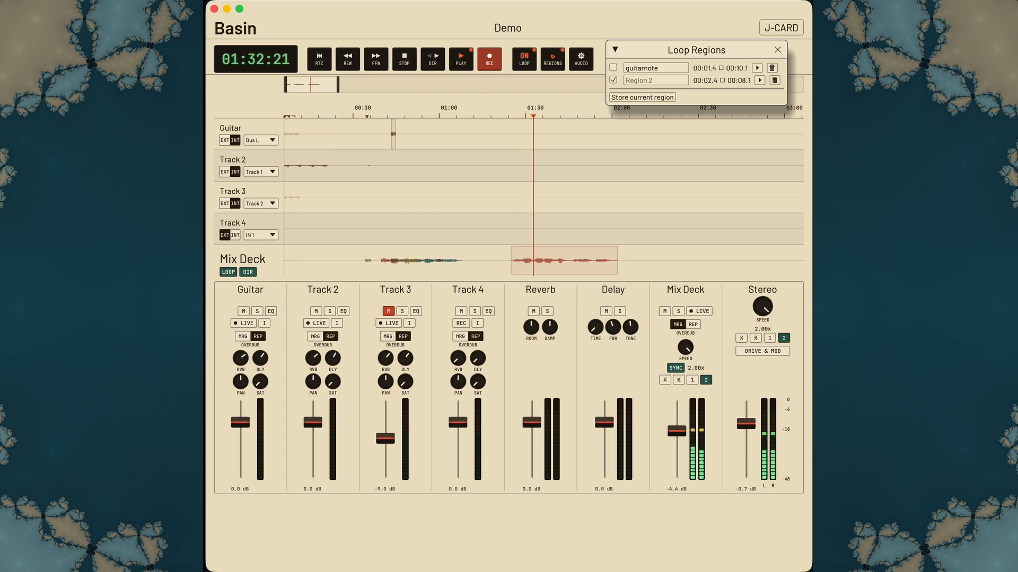
click(770, 338)
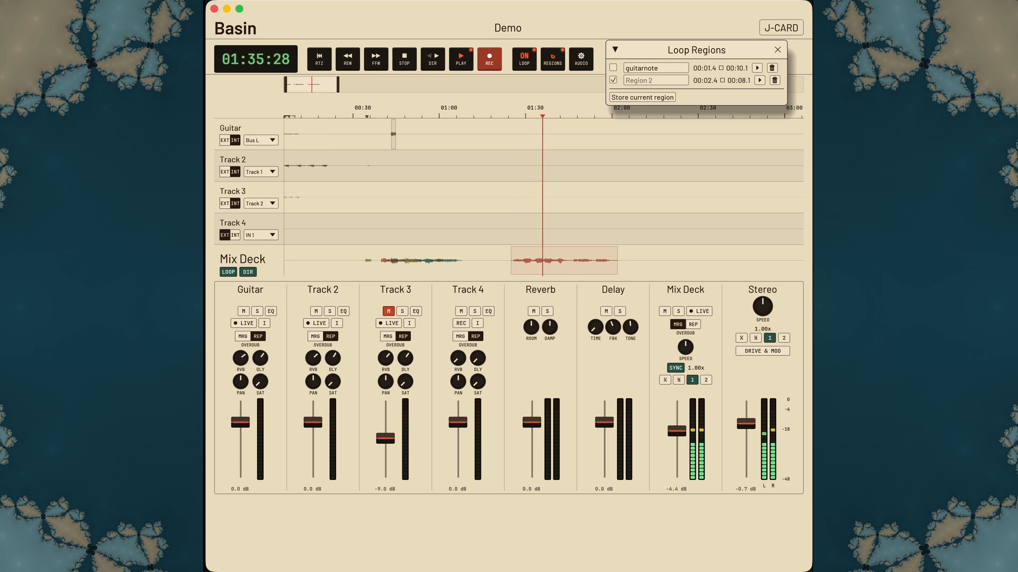
click(755, 338)
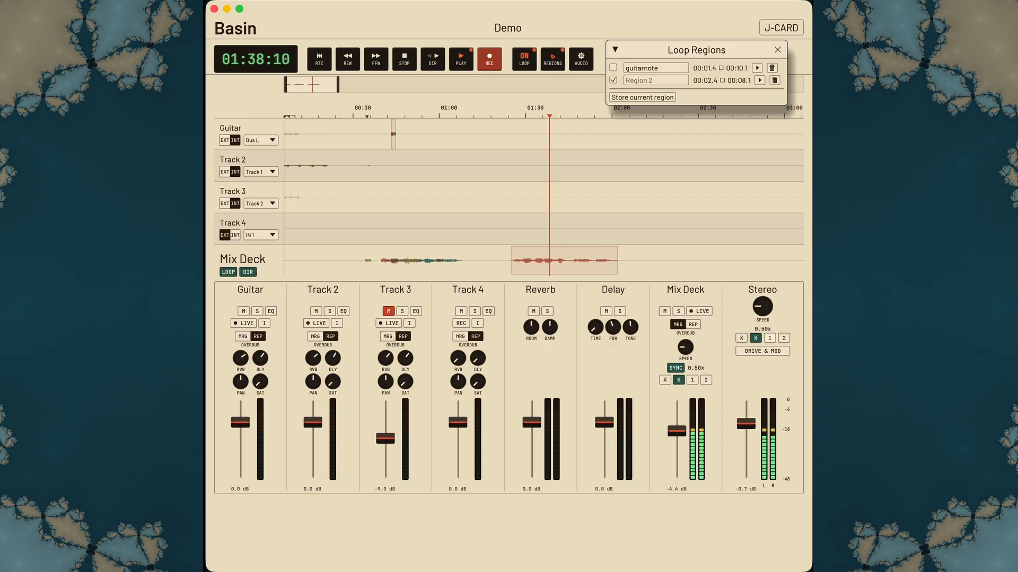
click(783, 338)
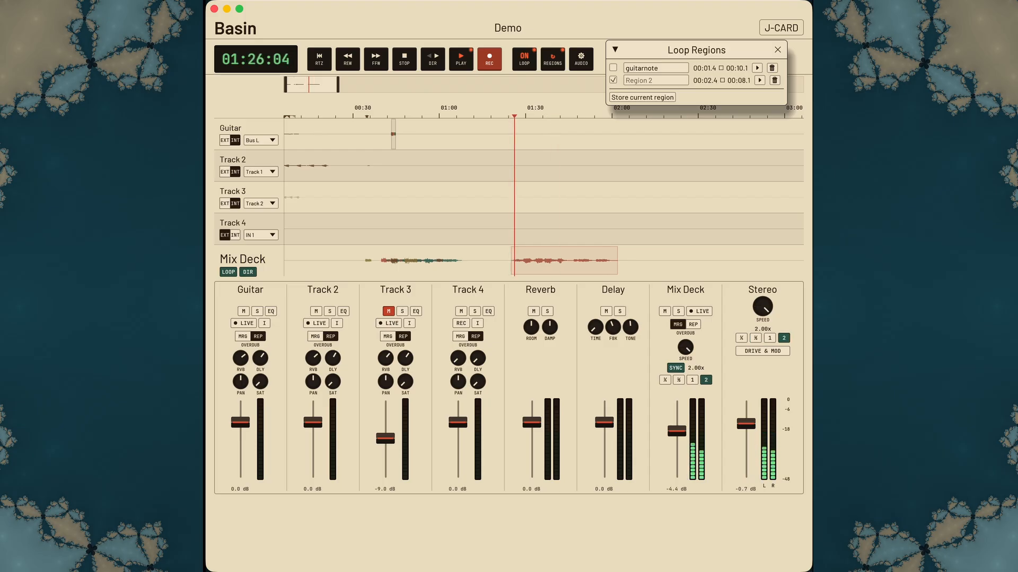
Toggle the Mix Deck mute rhythmically while the moved clip plays, leaving the Mix Deck muted
click(665, 311)
click(664, 312)
click(665, 311)
click(664, 312)
click(665, 312)
click(664, 312)
click(665, 311)
click(664, 312)
click(664, 312)
click(665, 312)
click(665, 312)
click(665, 312)
click(665, 312)
click(664, 312)
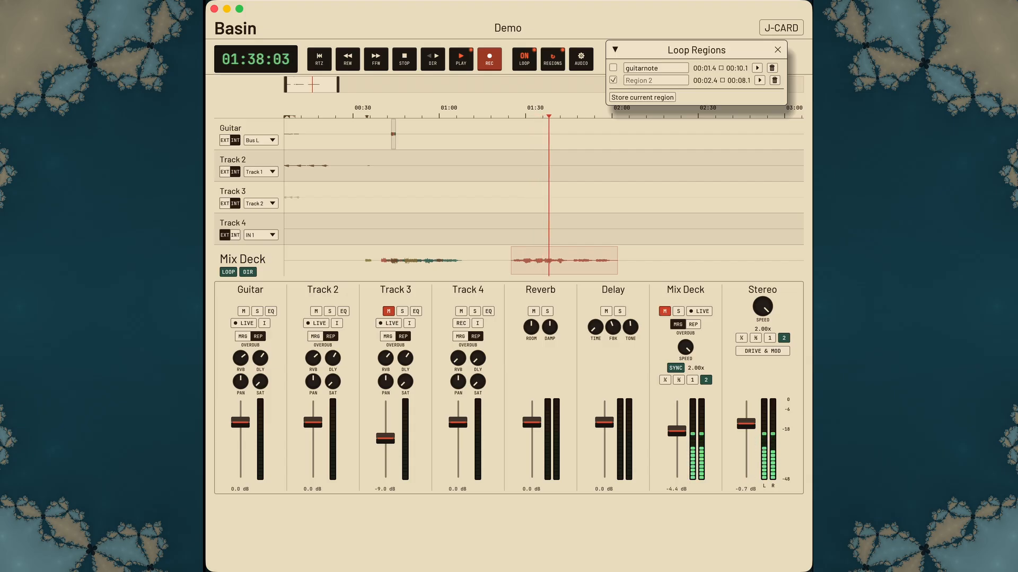
Live-capture the moved clip back onto the Mix Deck from about 01:23, unmuting the Mix Deck during the pass
click(508, 113)
key(space)
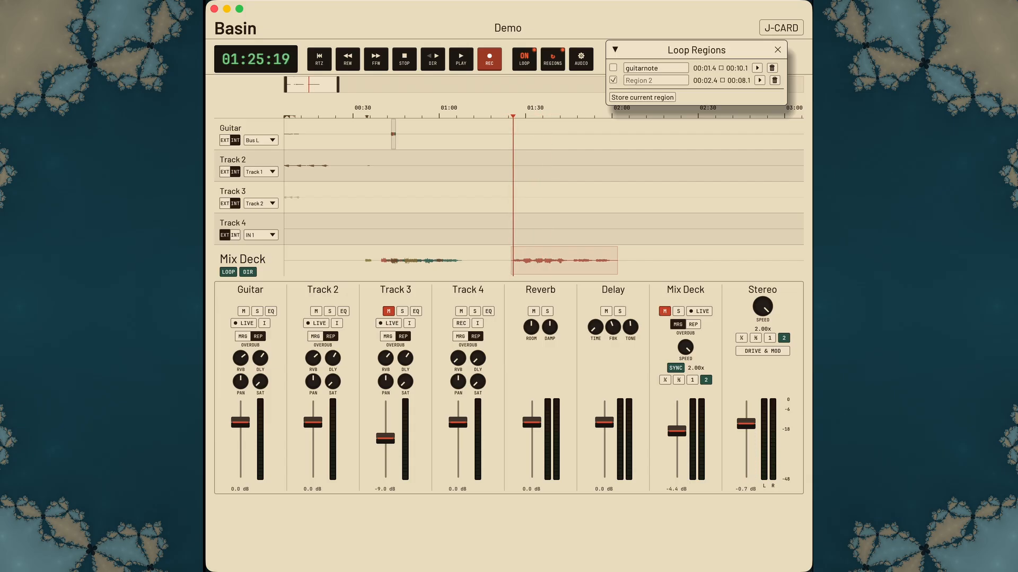
click(505, 113)
key(space)
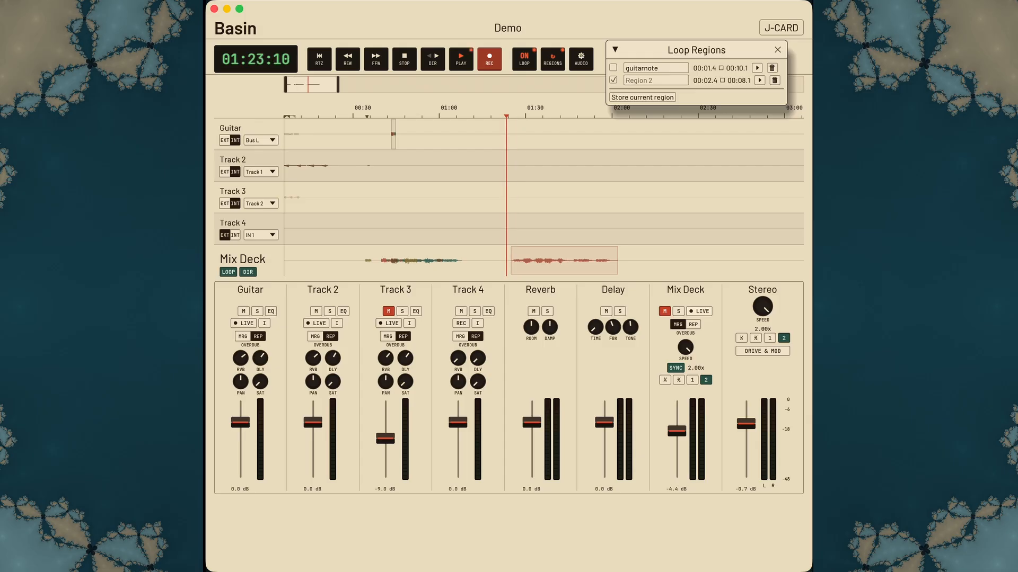
click(699, 312)
click(665, 312)
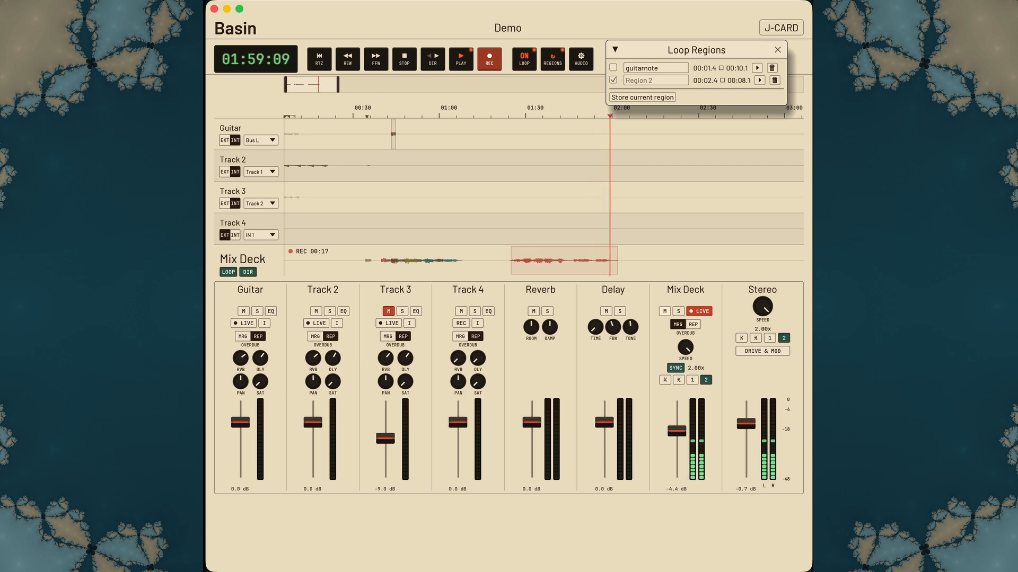
click(699, 311)
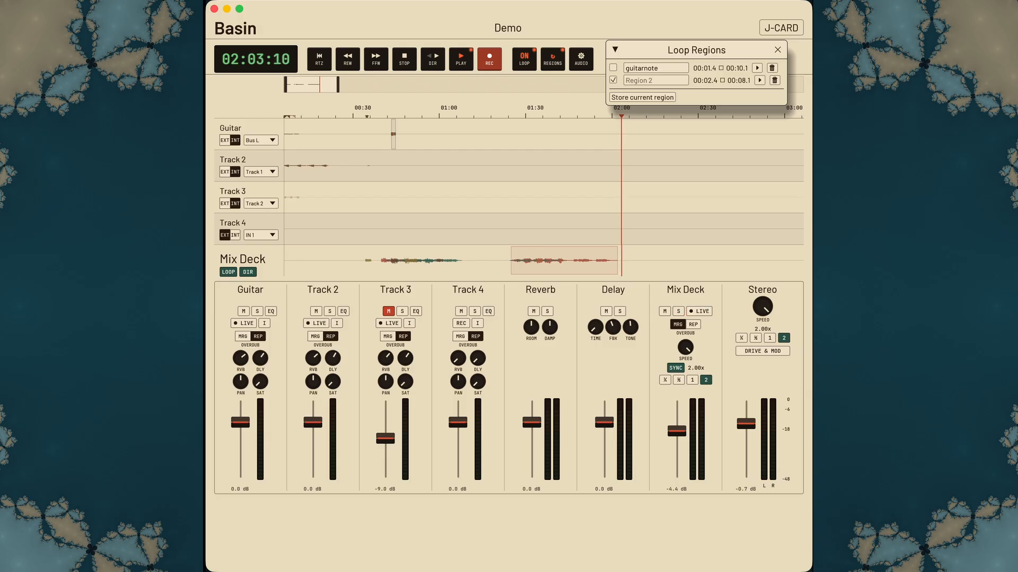
key(space)
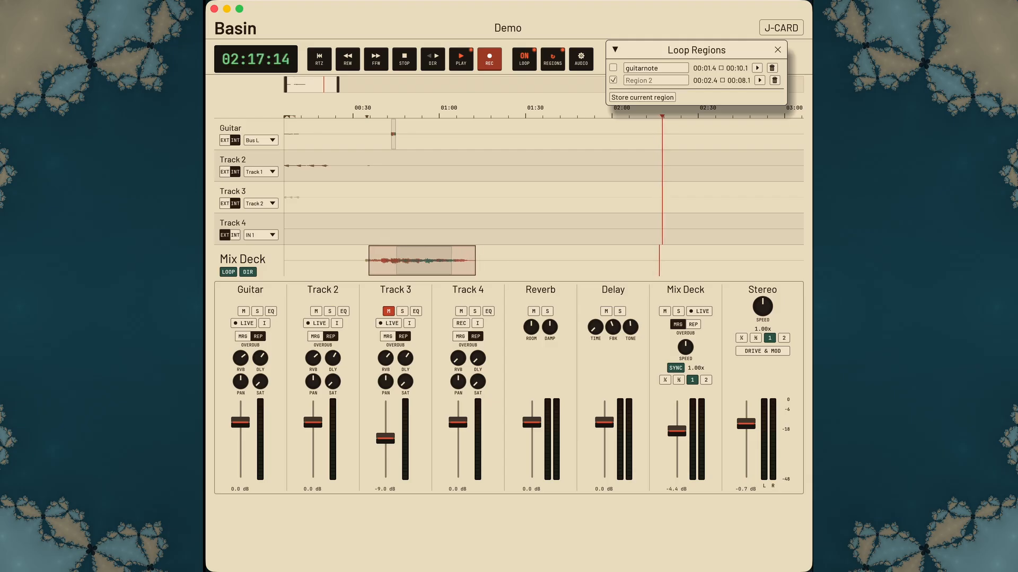
Play the overlaid Mix Deck clips from about 00:35 and unmute Track 3
click(368, 112)
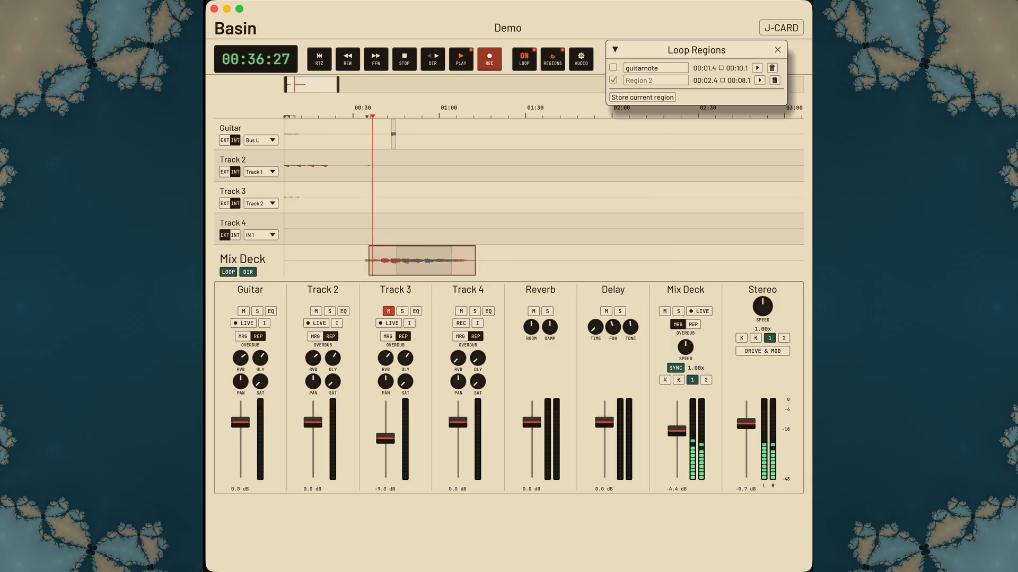
scroll(368, 112, down, 8)
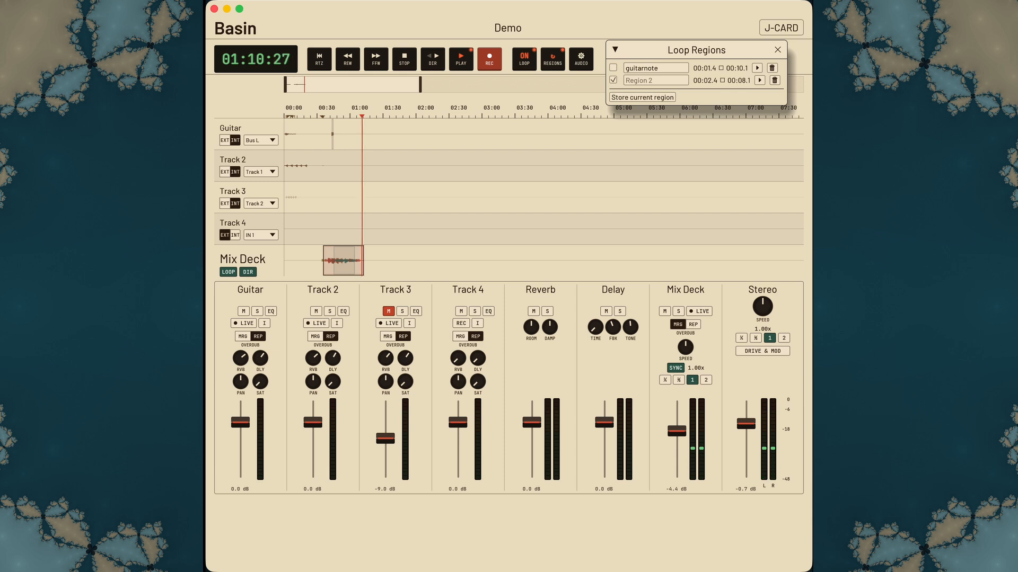
click(389, 312)
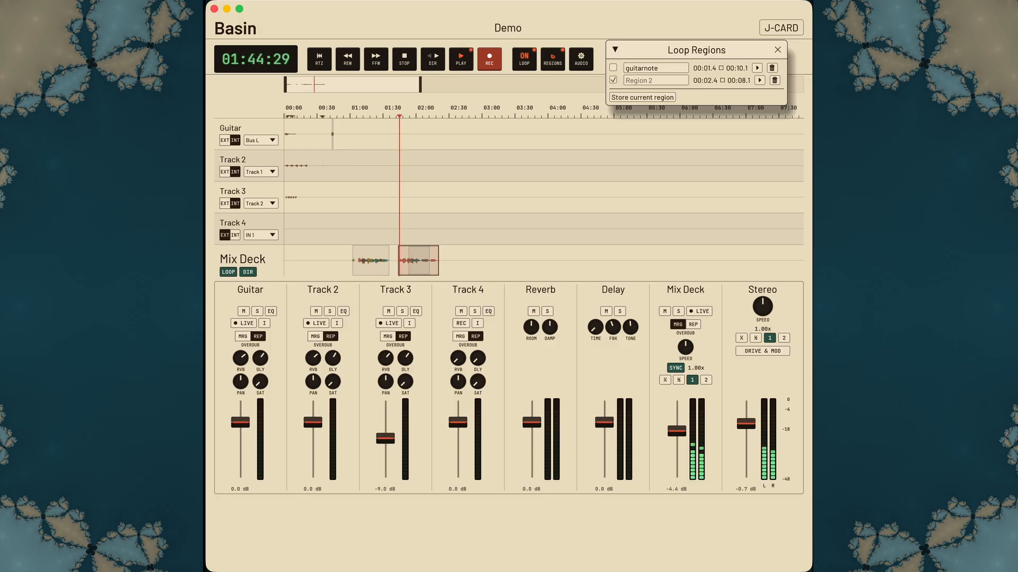
Audition the Mix Deck clips at Mix Deck speeds 0.25x and 0.50x, and return the speed to 1.00x
click(665, 380)
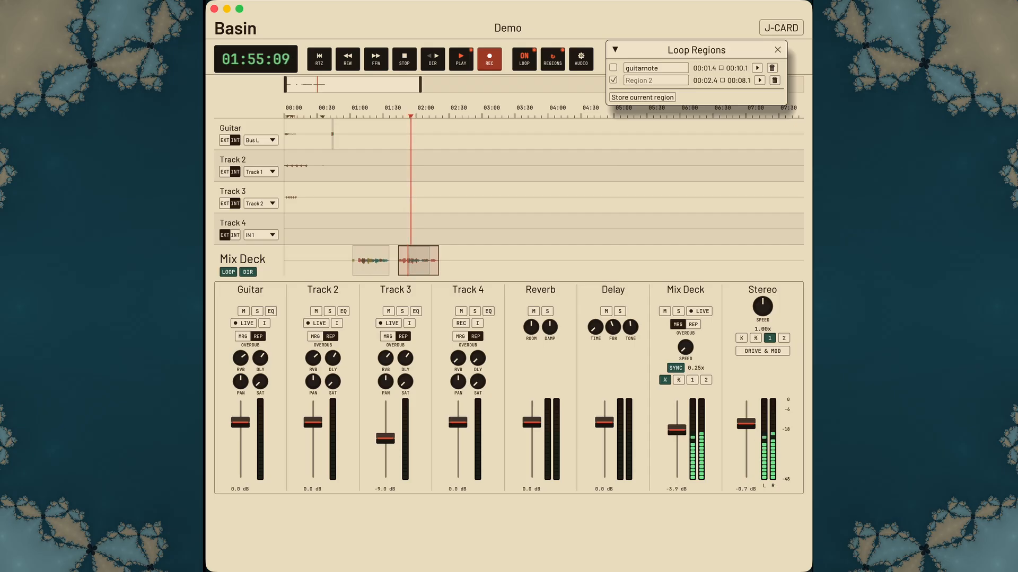
click(678, 380)
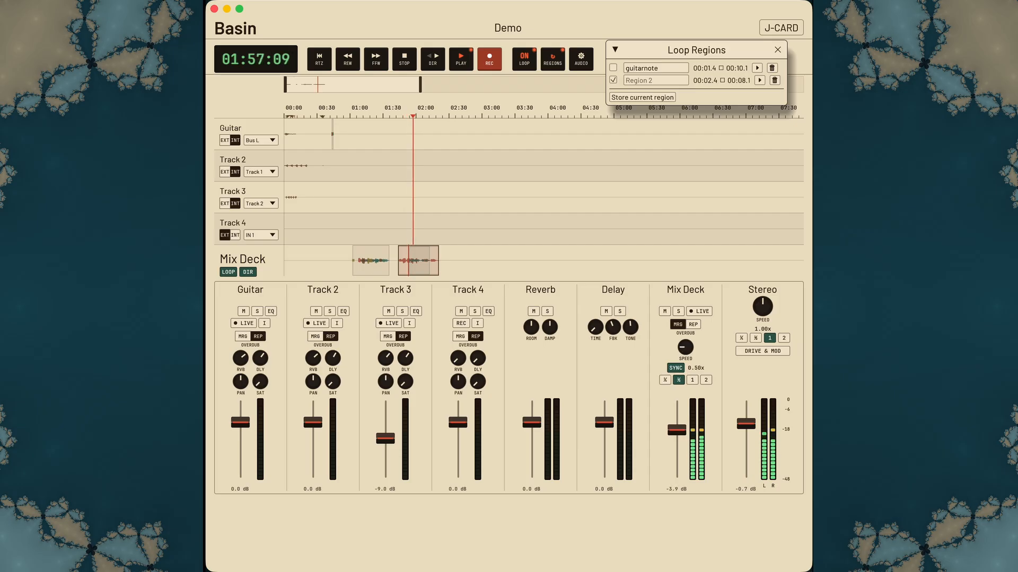
click(359, 113)
click(692, 380)
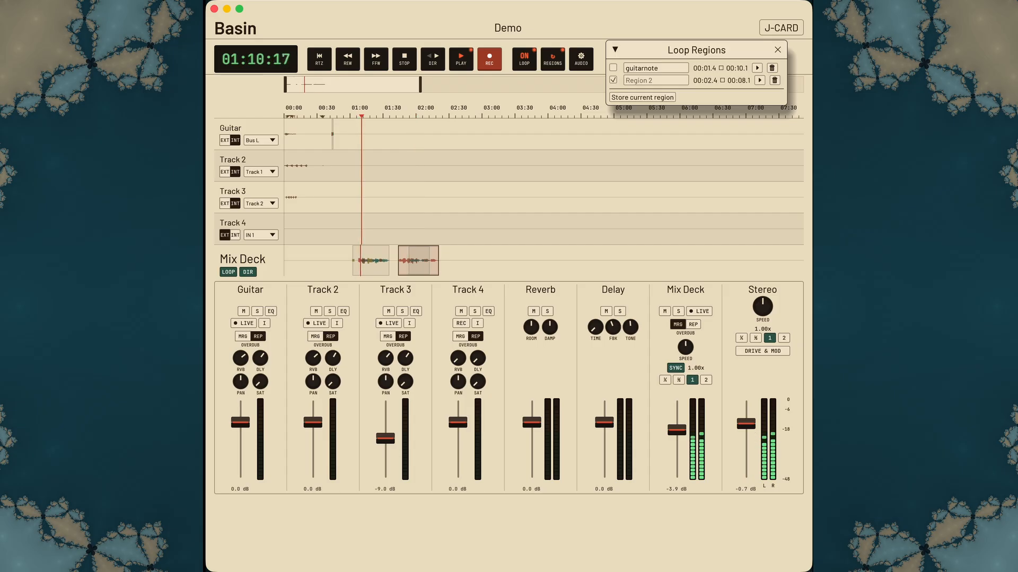
scroll(347, 244, up, 2)
click(392, 113)
Play the Region 2 loop near the start of the tracks and solo the Guitar track
scroll(356, 212, up, 5)
scroll(356, 212, left, 6)
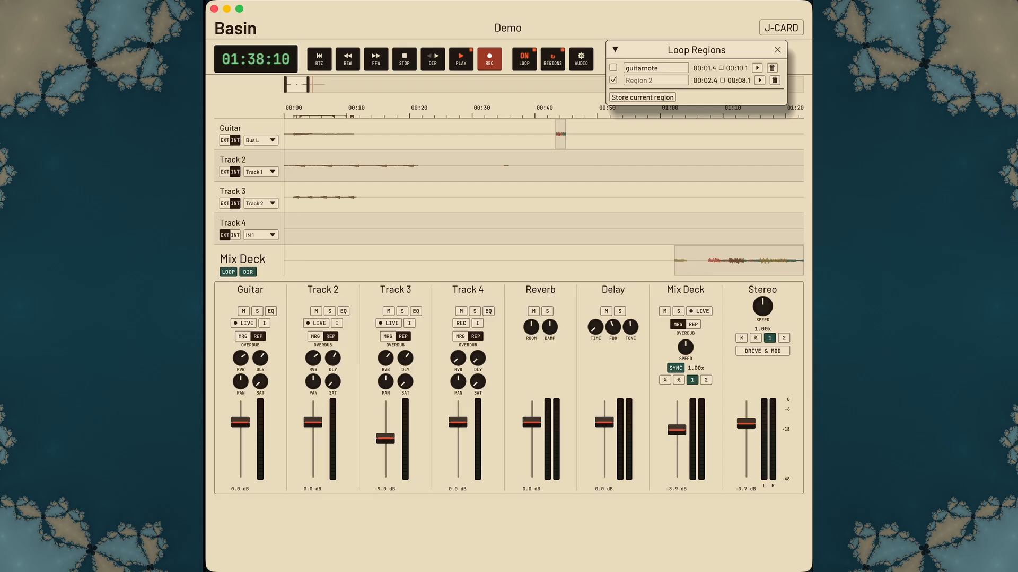
click(352, 113)
click(301, 113)
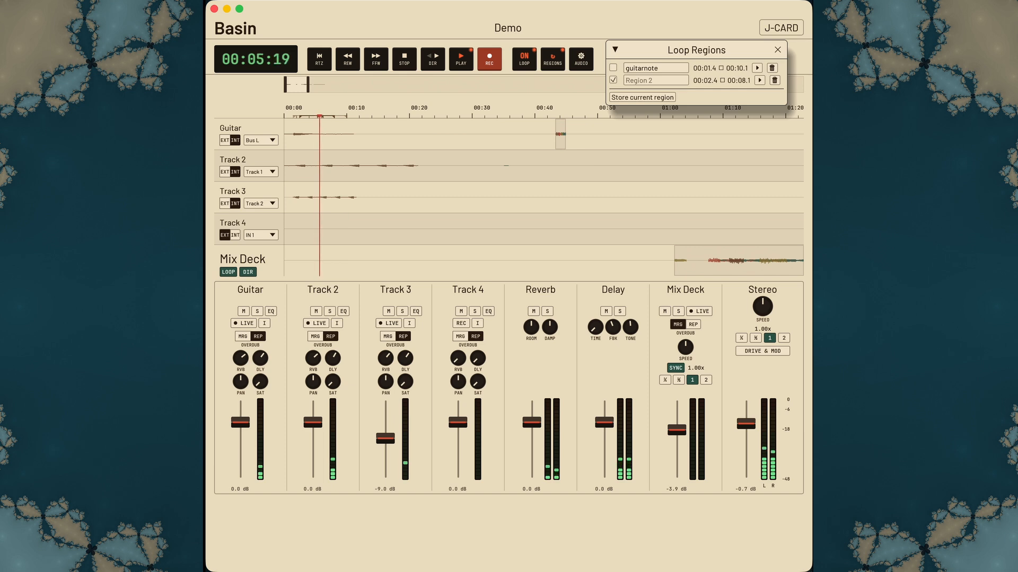
click(257, 311)
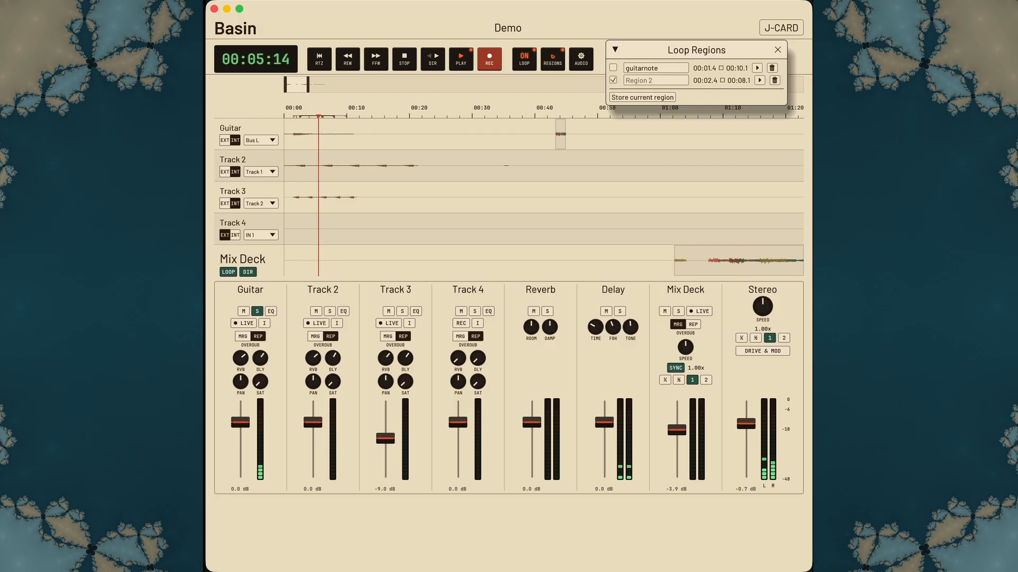
Show the chromatic pitch controls and start a live capture of the Guitar loop onto the Mix Deck, playing chromatic steps 7, 5, 0, 5 and 4
scroll(544, 197, down, 8)
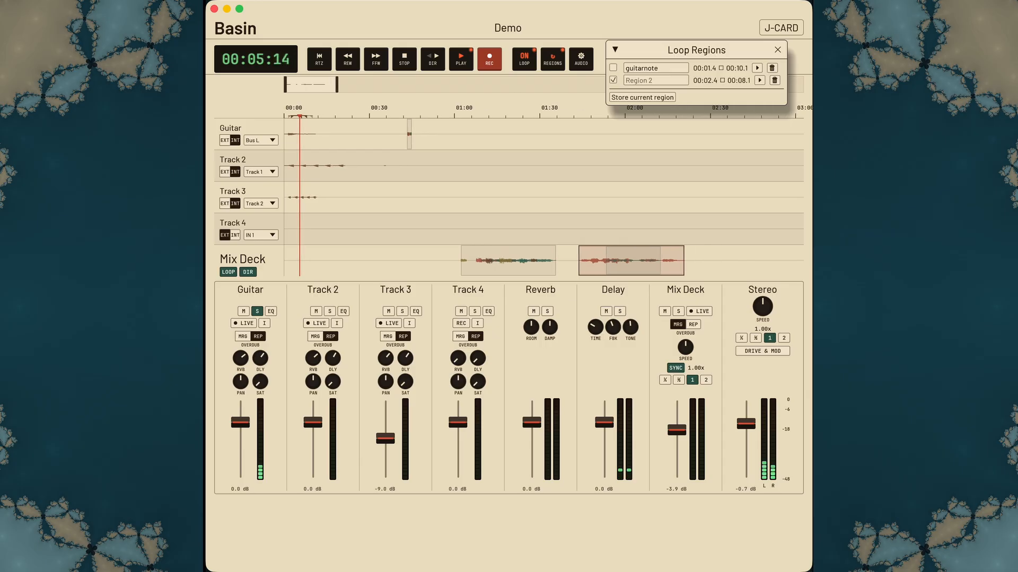
key(c)
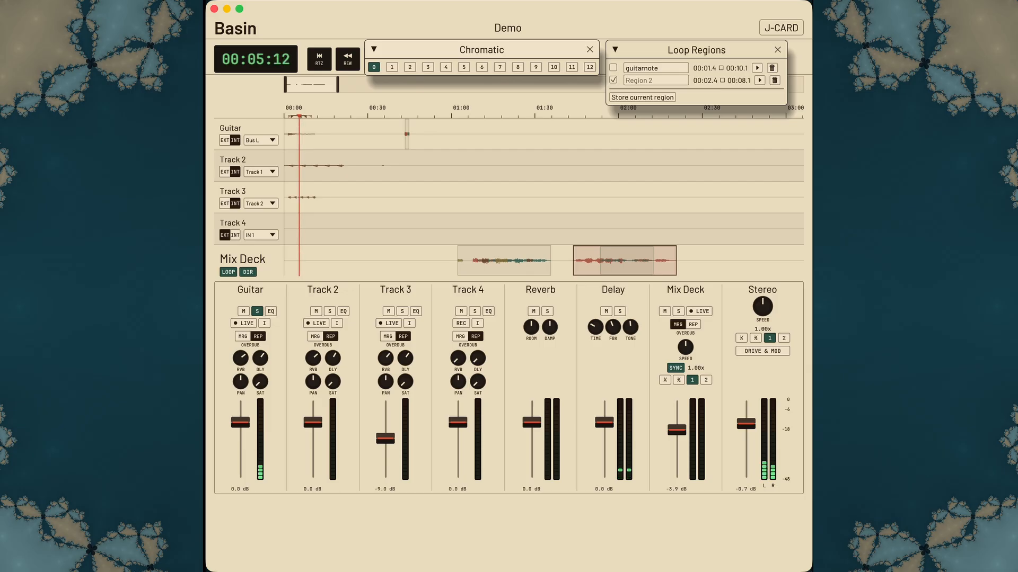
click(699, 311)
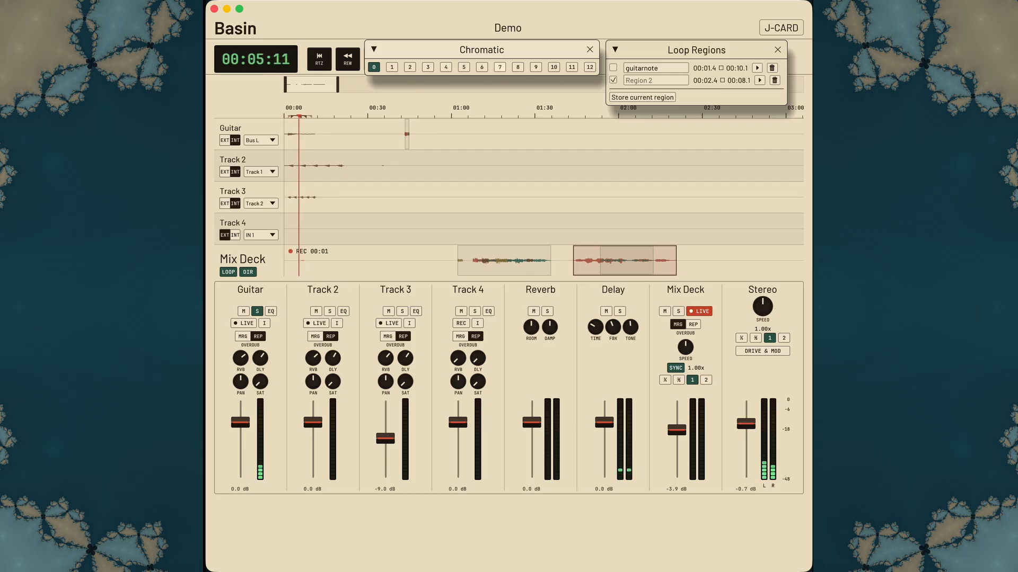
click(500, 68)
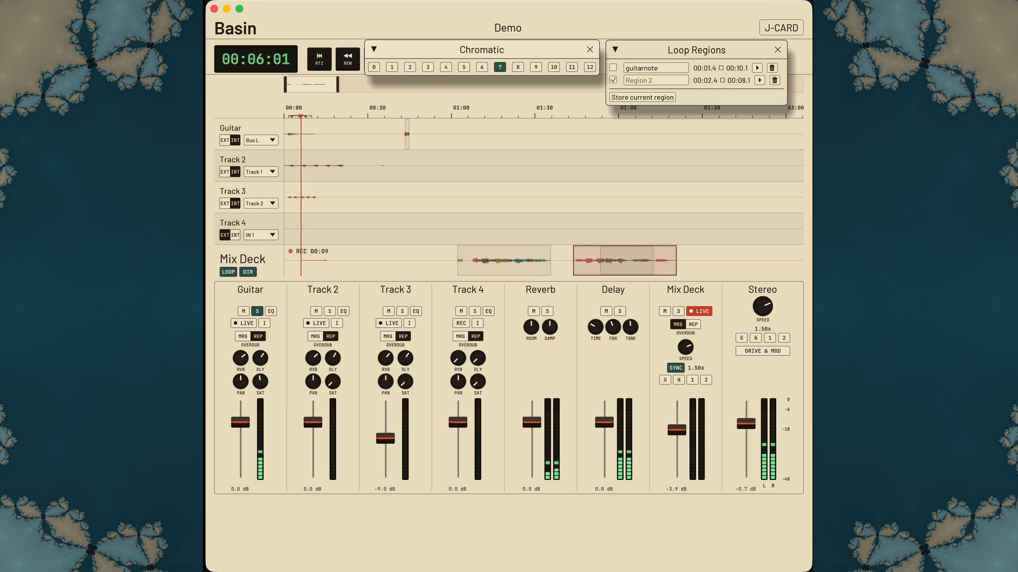
click(464, 67)
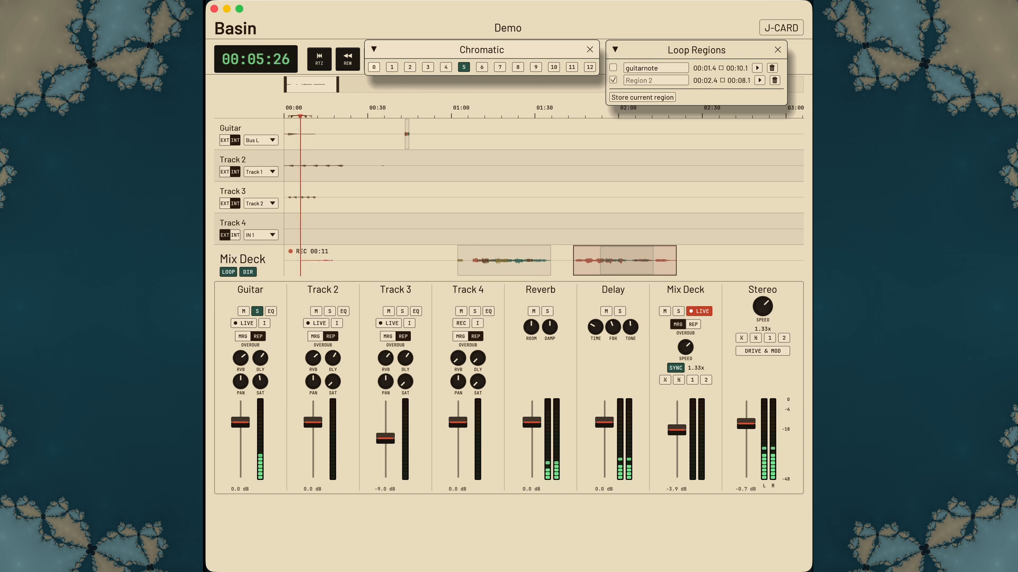
click(374, 67)
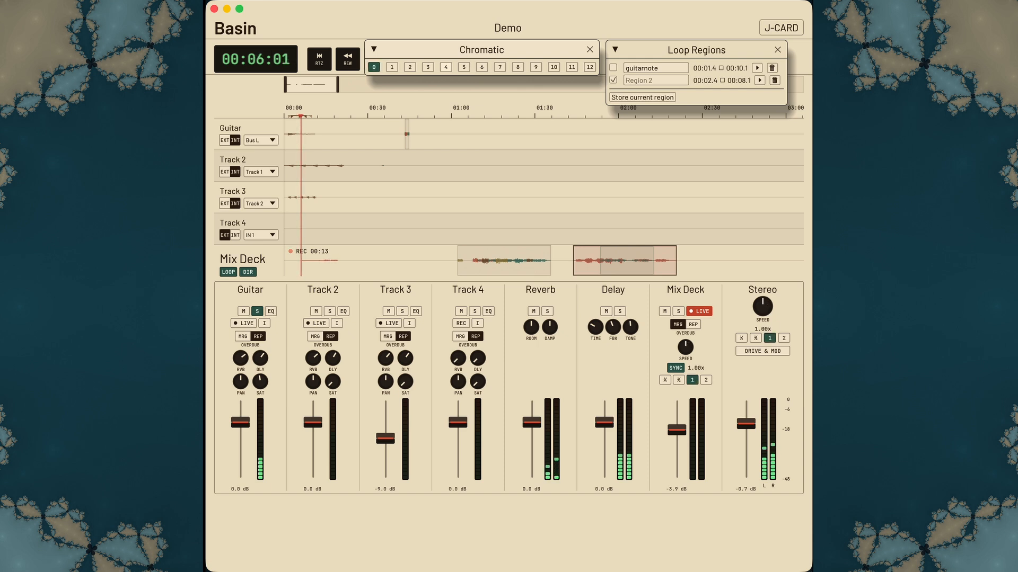
click(464, 67)
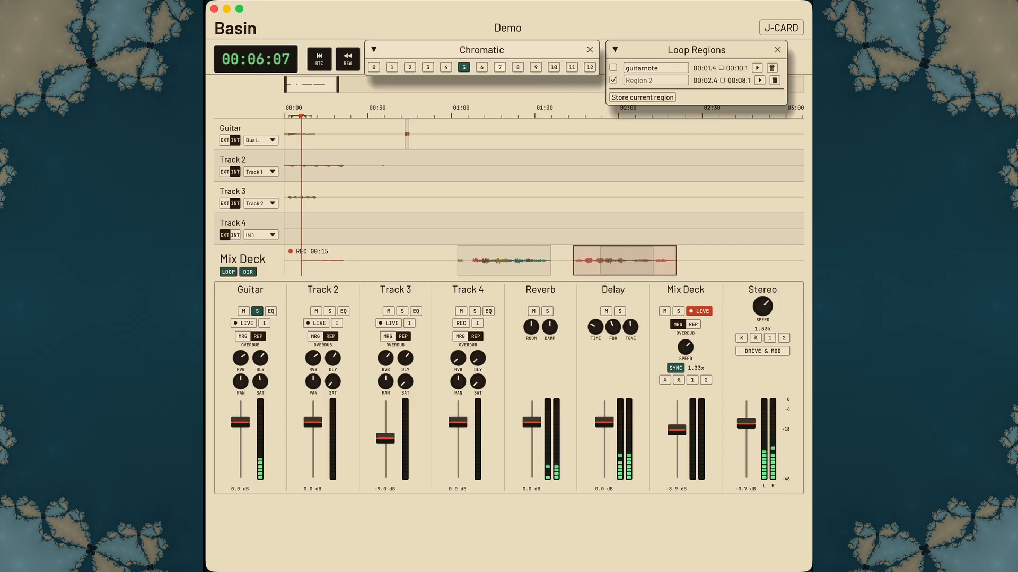
click(445, 67)
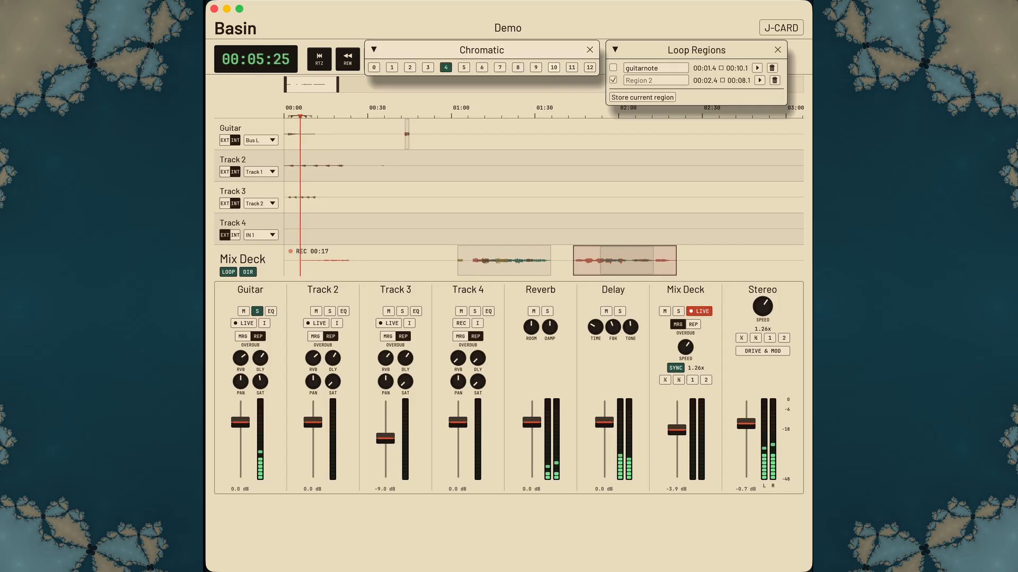
Continue the capture with the loop pitched through chromatic steps 11, 12, 7, 5 and 4
click(572, 67)
click(589, 67)
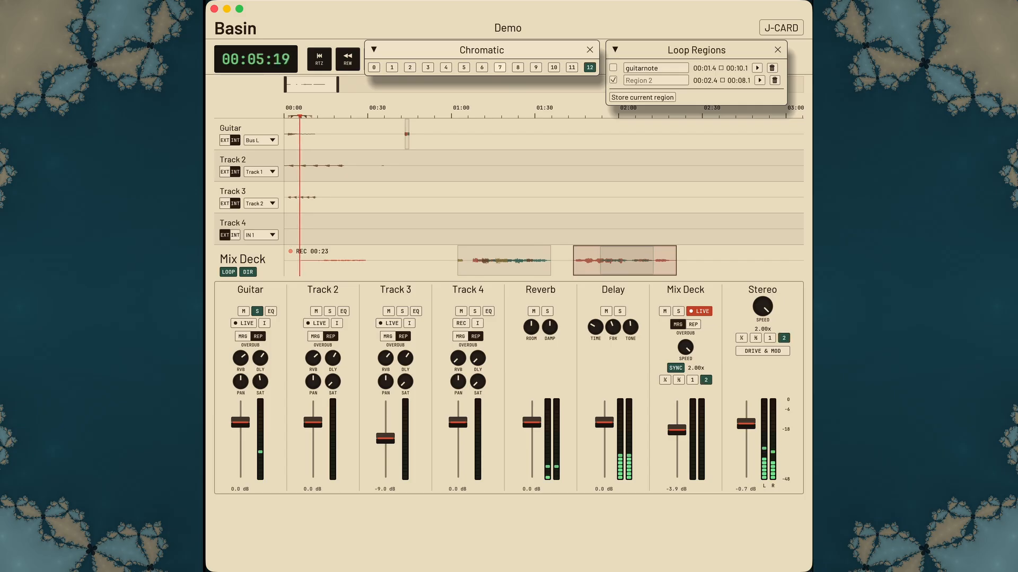
click(500, 67)
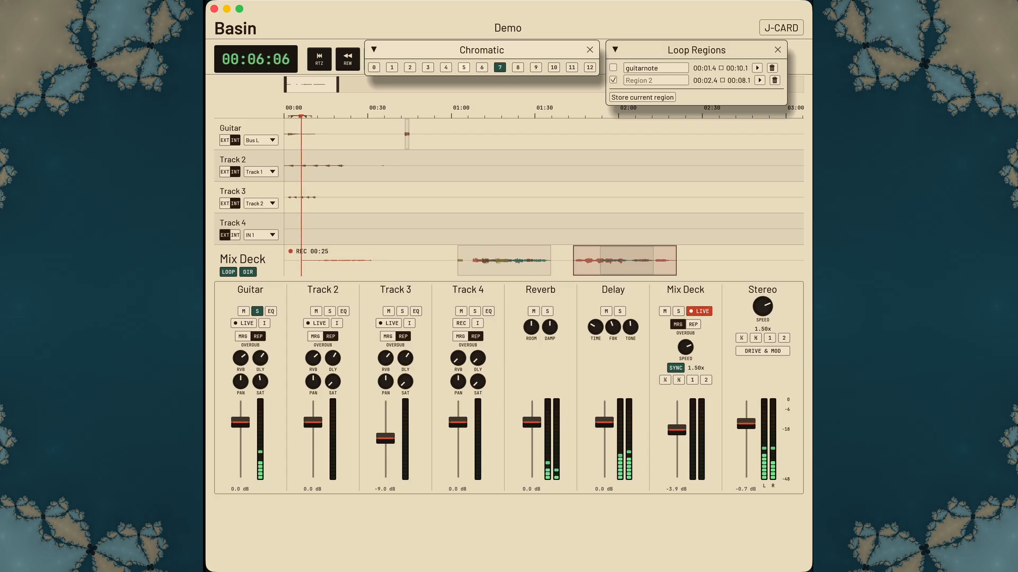
click(463, 67)
click(445, 67)
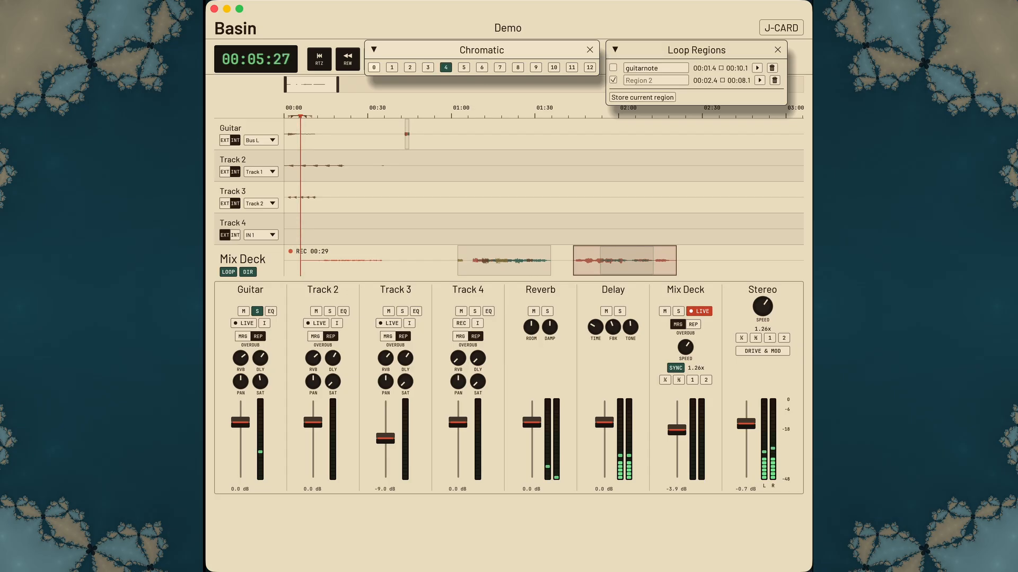
Perform chromatic steps 0, 5, 4, 6, 7, 11 and 12 on the loop and end the Mix Deck live capture
click(374, 68)
click(464, 67)
click(446, 67)
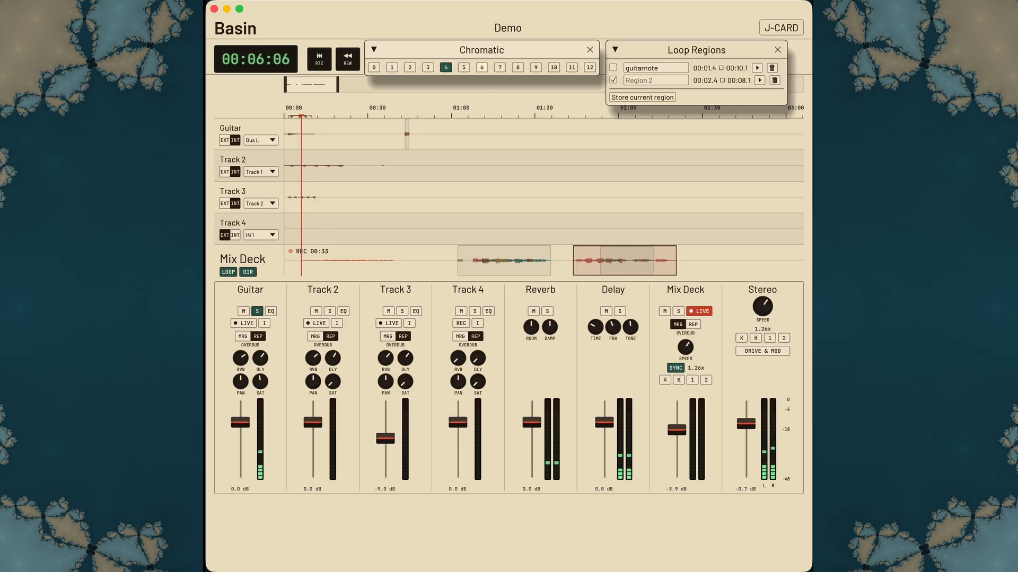
click(482, 68)
click(500, 68)
click(572, 67)
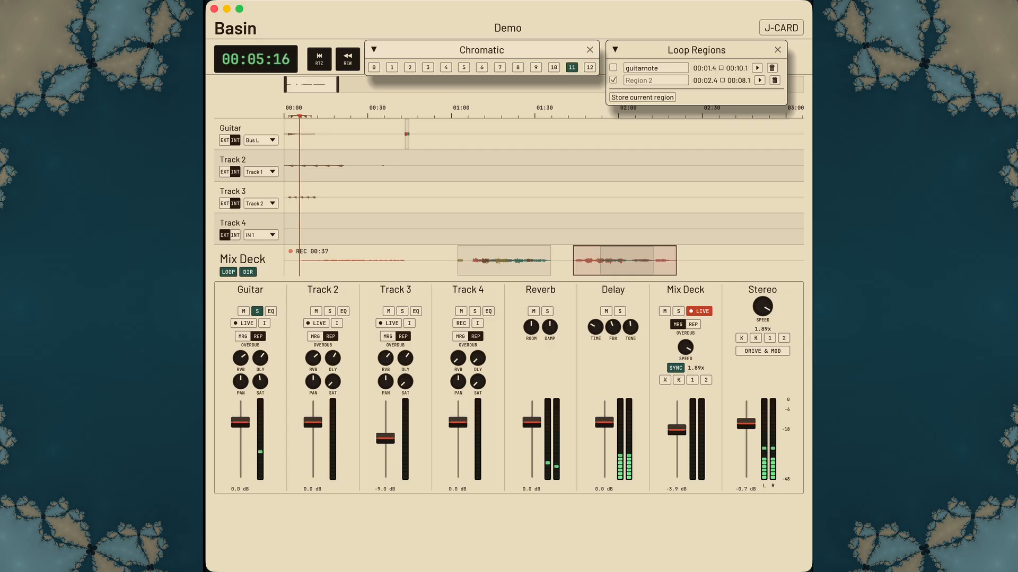
click(589, 67)
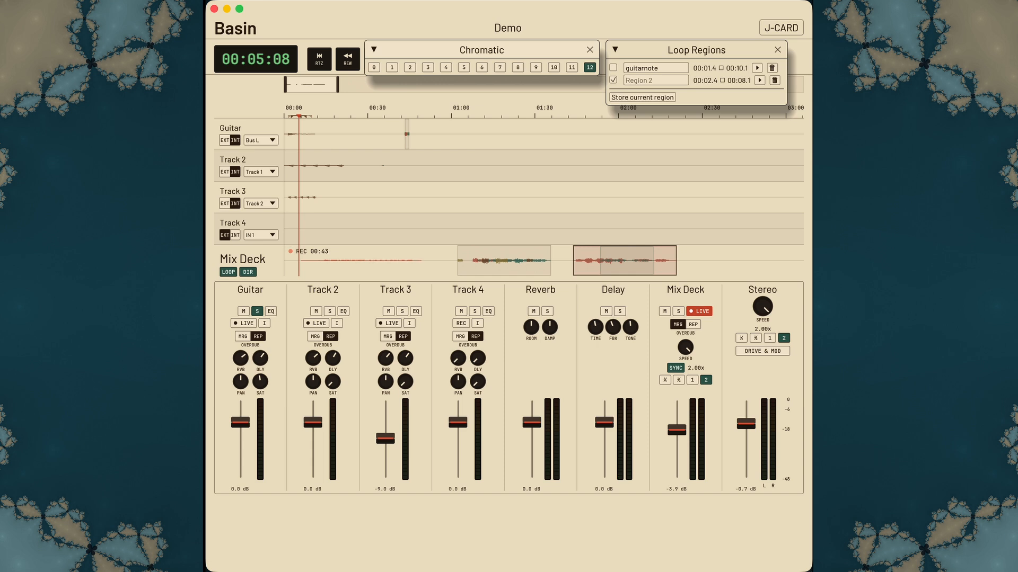
click(699, 312)
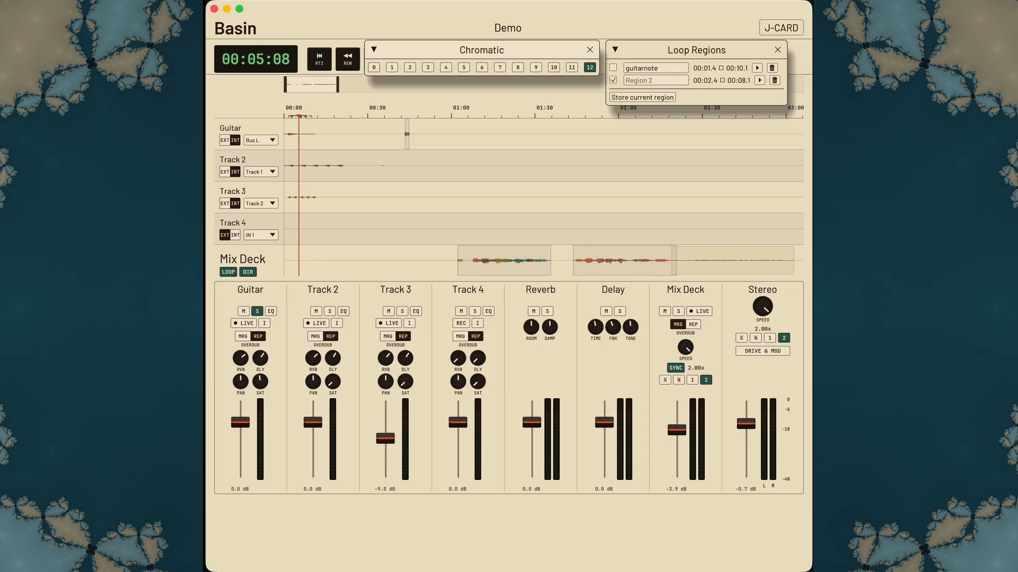
Play the new Mix Deck capture, store its 02:32.1–02:35.6 loop as a region and play that region
click(687, 113)
key(space)
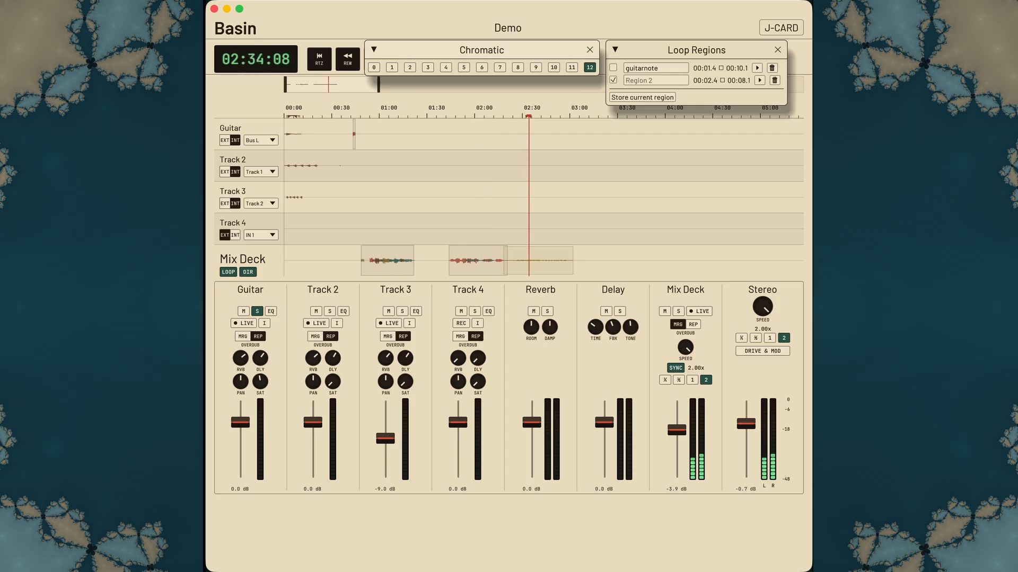
click(642, 97)
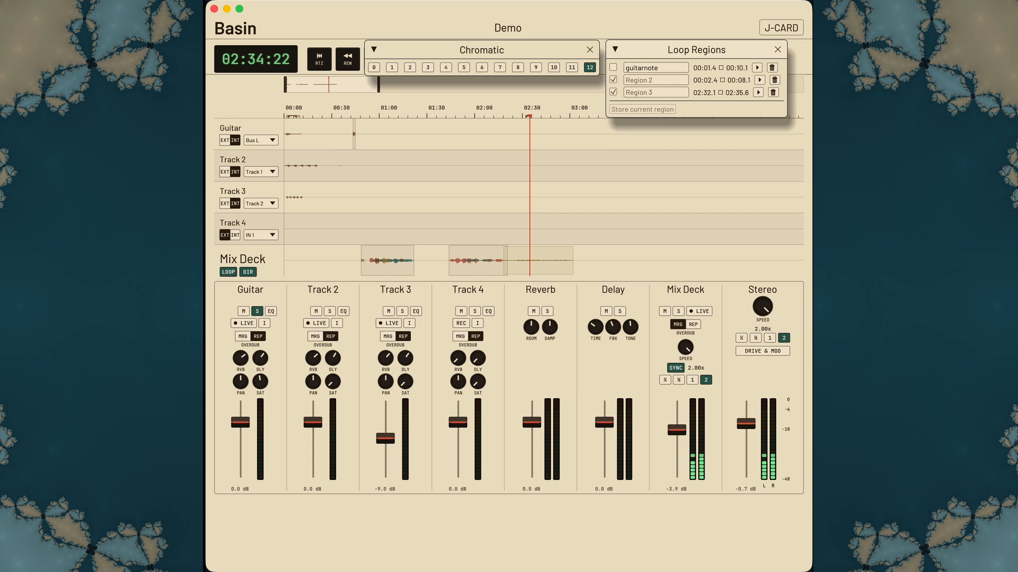
click(656, 93)
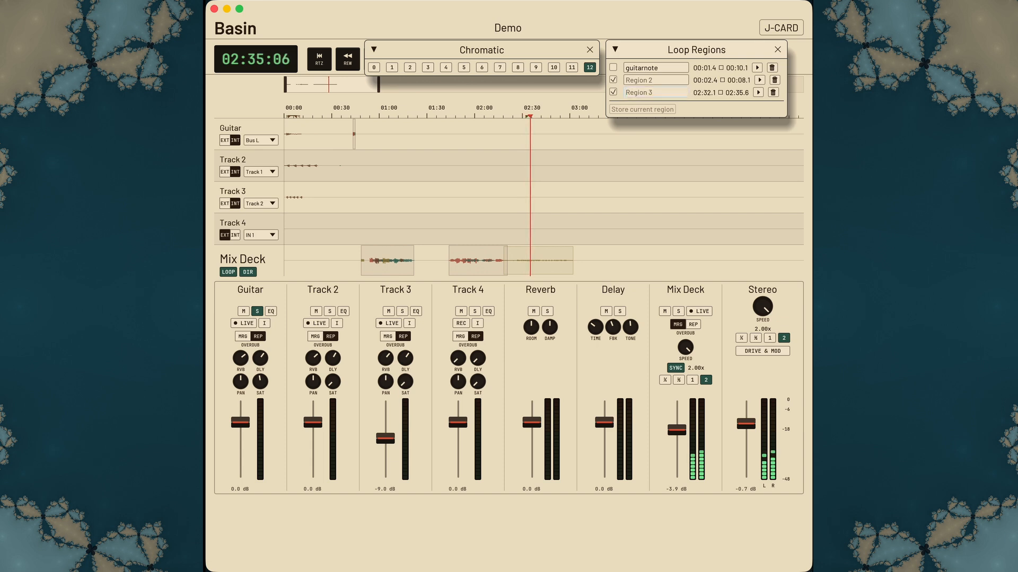
click(758, 92)
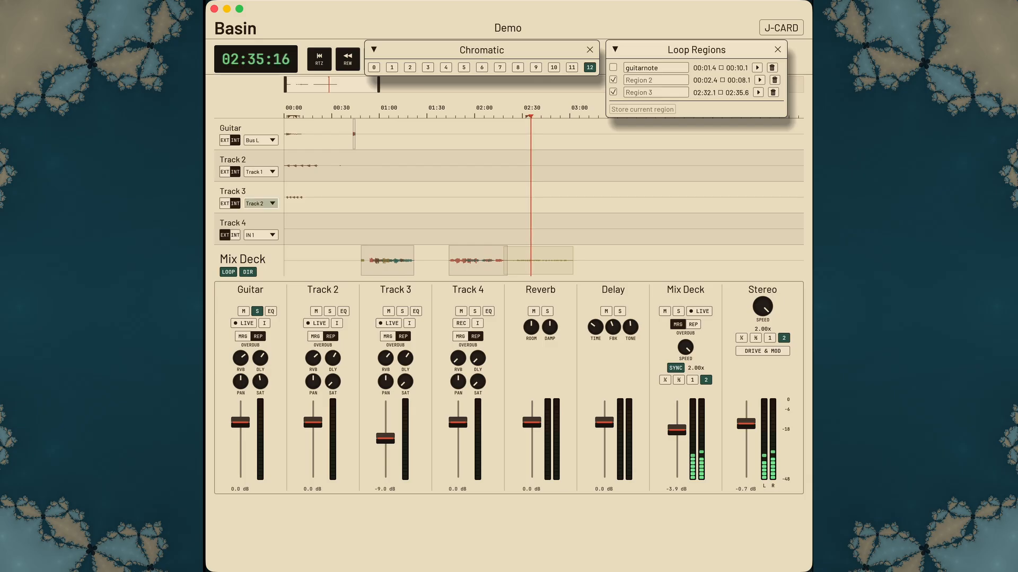
Set the internal inputs of Tracks 3 and 4 to Bus L and live-capture the looping Mix Deck audio onto Track 4
click(261, 203)
click(261, 249)
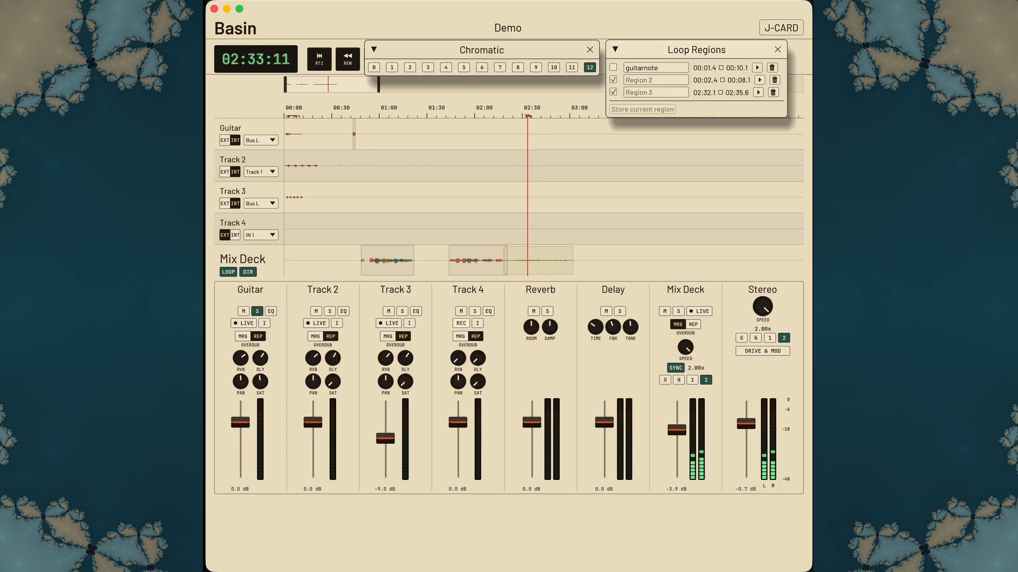
click(261, 235)
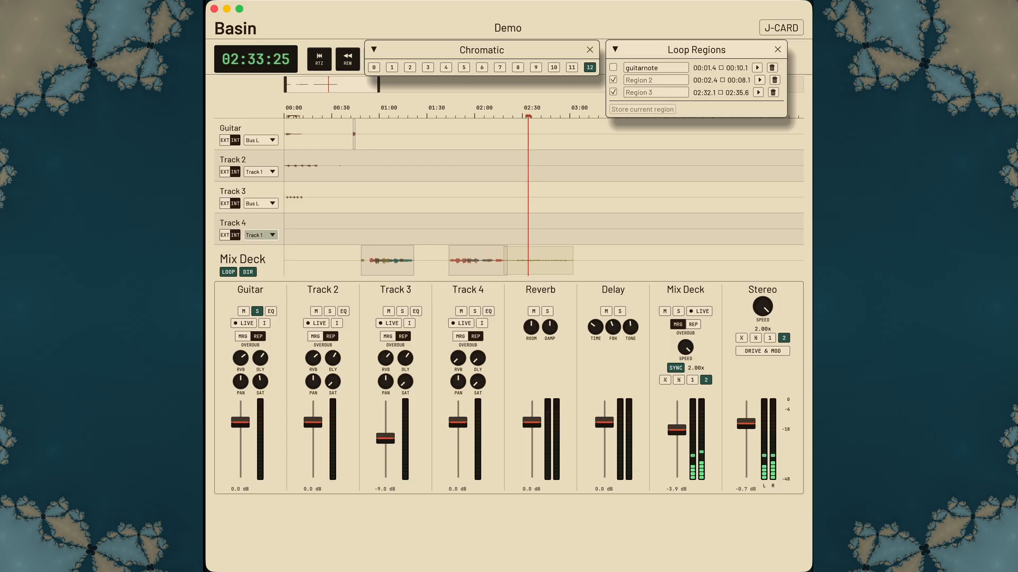
click(260, 281)
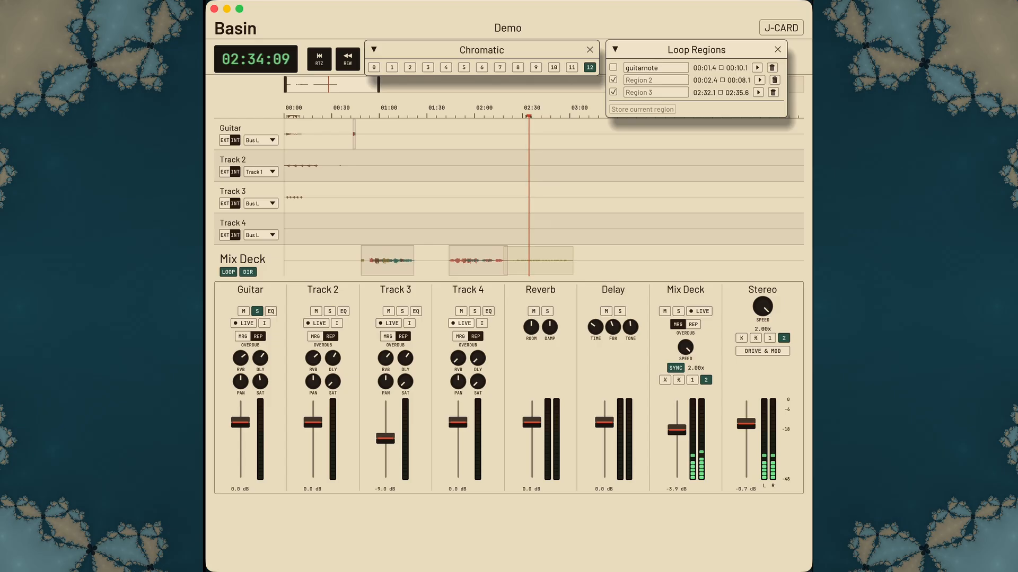
click(461, 324)
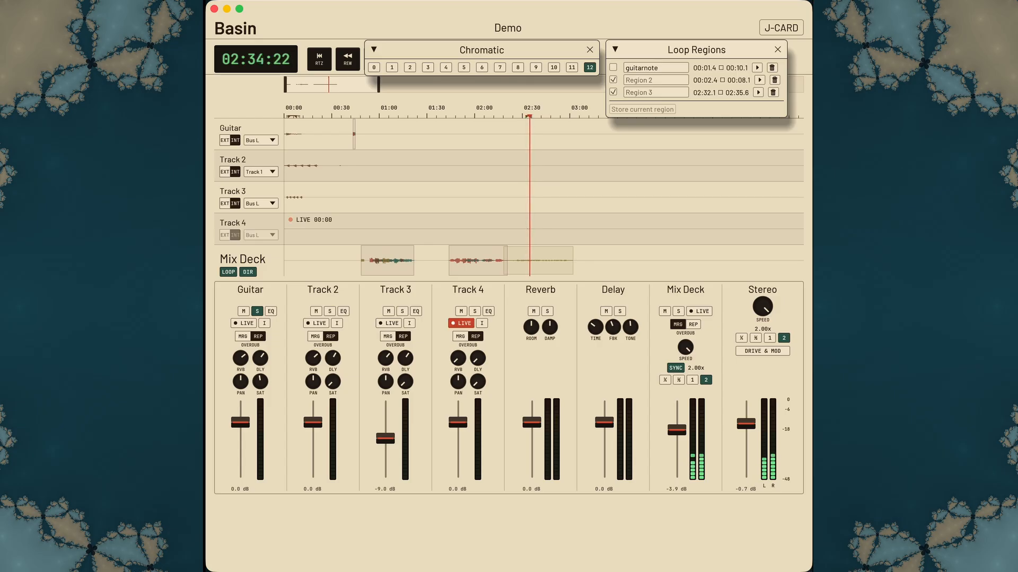
click(461, 323)
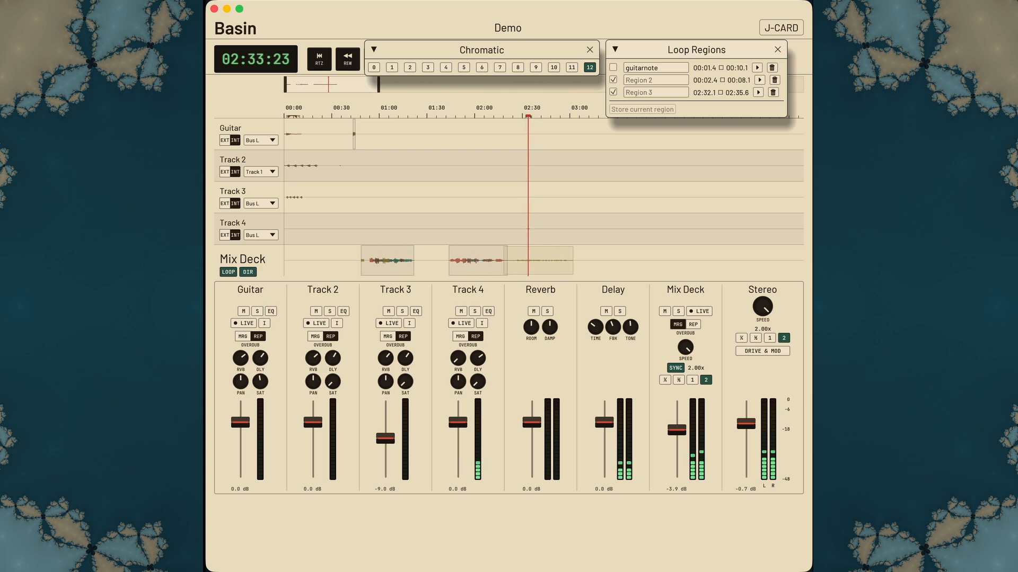
Return the stereo speed to 1.00x and move the captured Track 4 clip earlier to about 02:26
key(1)
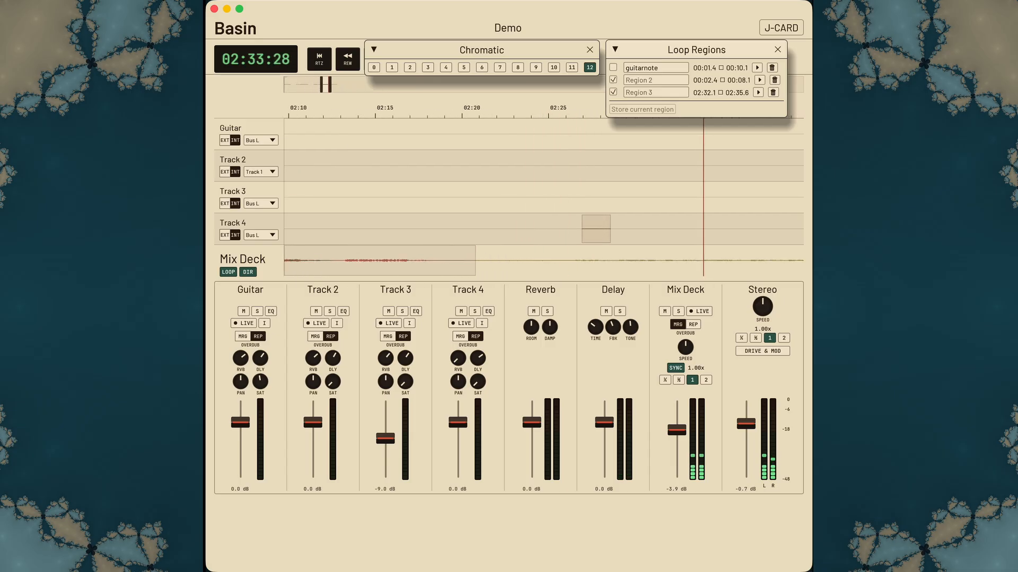
click(572, 110)
drag(596, 229, 582, 229)
click(563, 111)
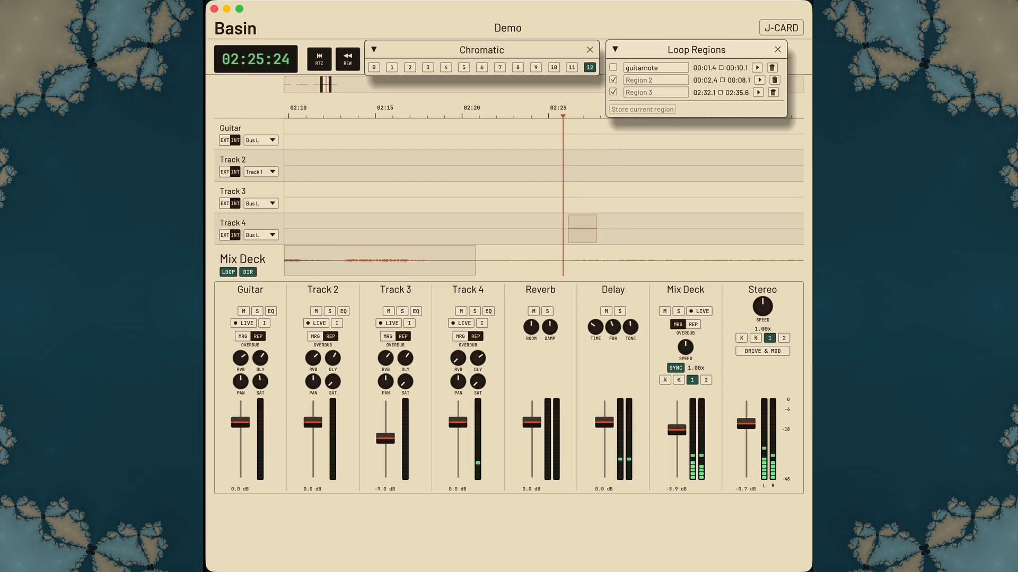
Raise Track 4's saturation and enable its EQ with the low, mid and high gains reduced while replaying the clip from about 02:25
drag(478, 381, 477, 368)
click(555, 110)
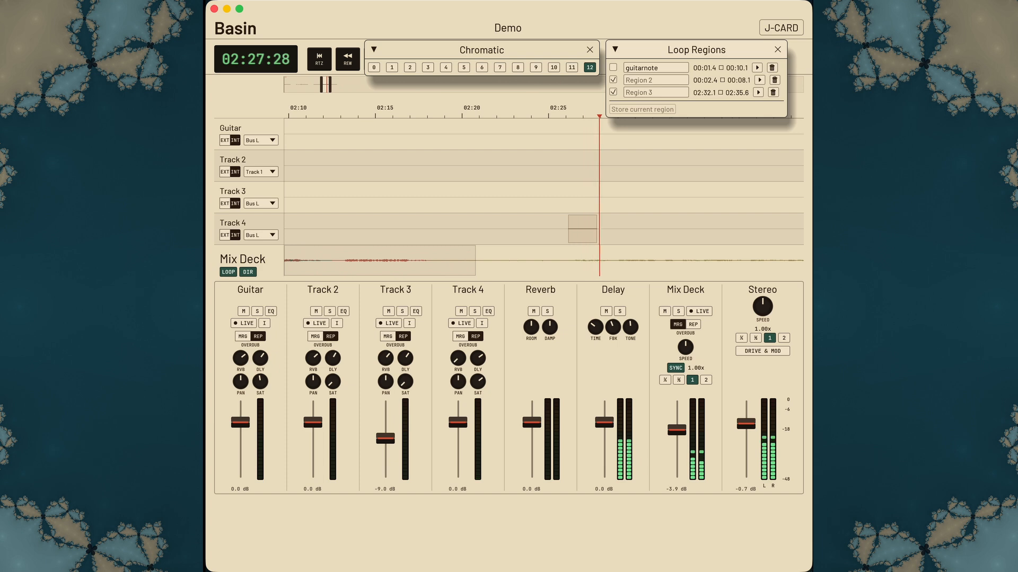
click(488, 311)
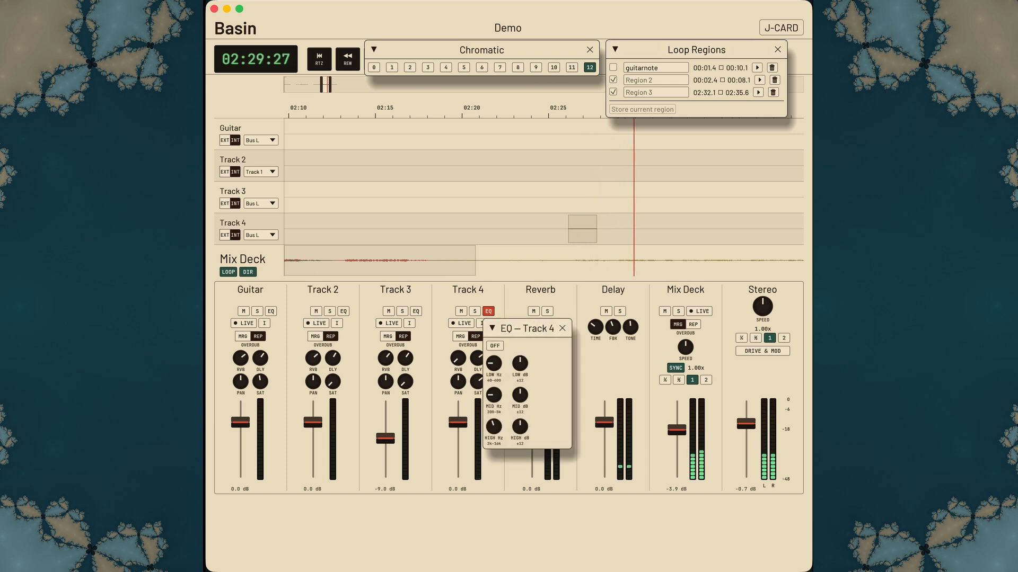
click(494, 346)
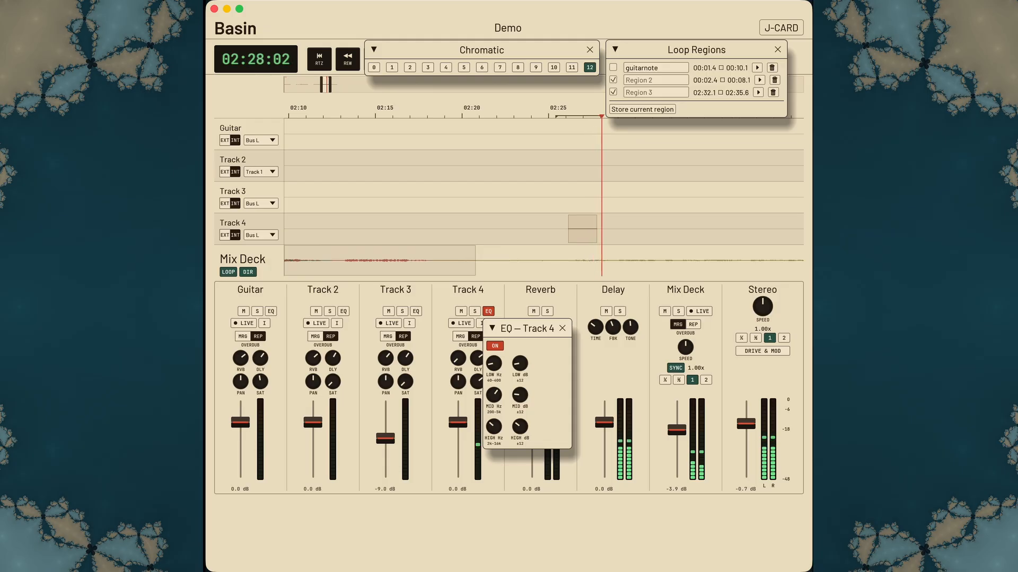
click(563, 329)
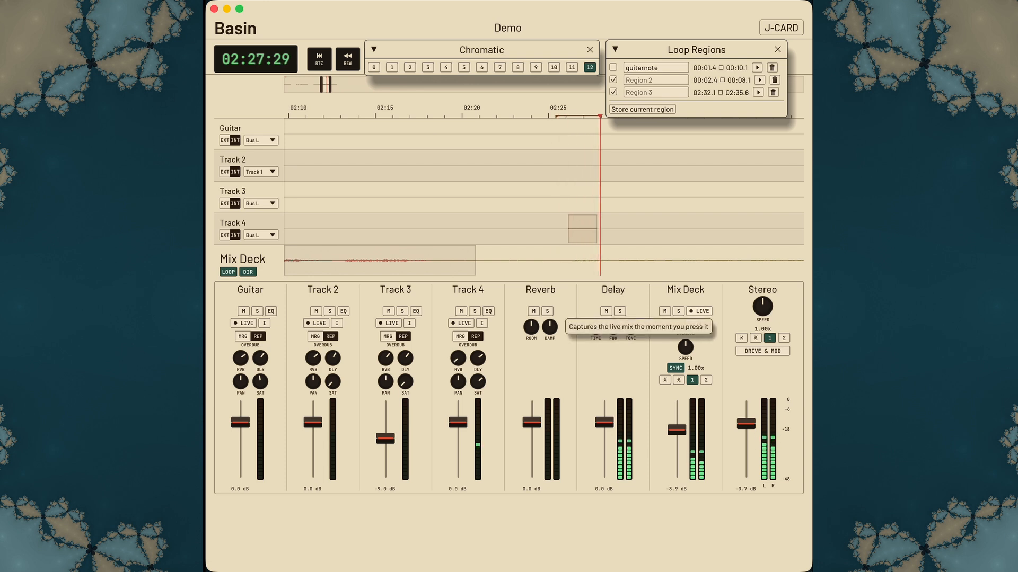
Live-capture the mix onto the Mix Deck, storing and enabling the 02:25.4–02:28.1 loop region and slowing the stereo speed to 0.50x before ending
click(700, 311)
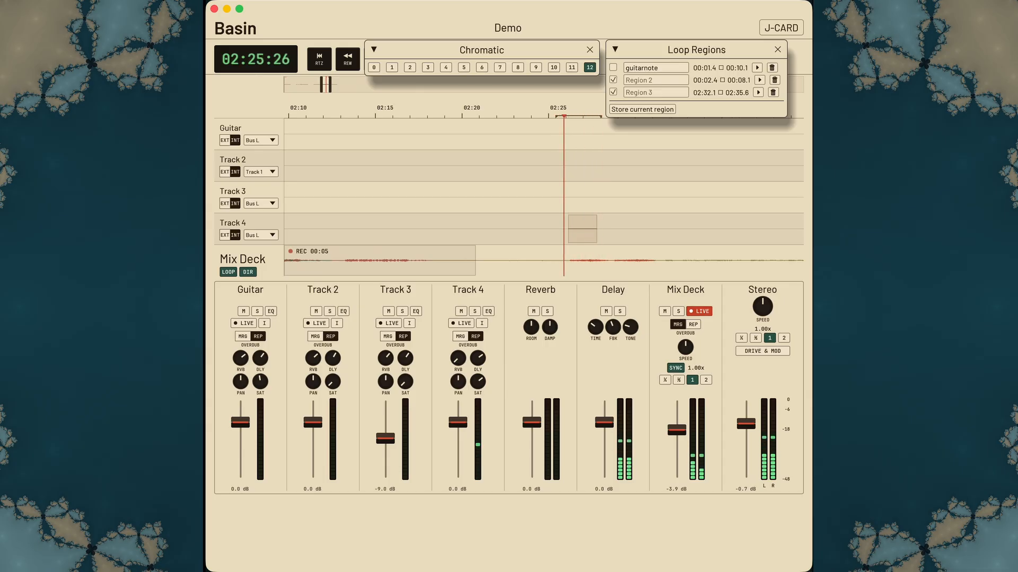
click(643, 109)
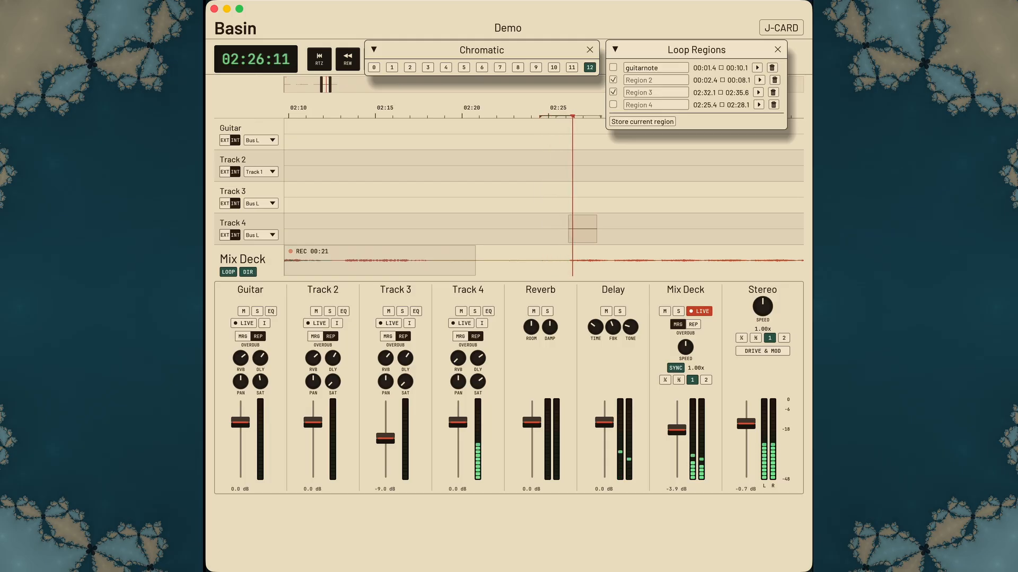
click(612, 92)
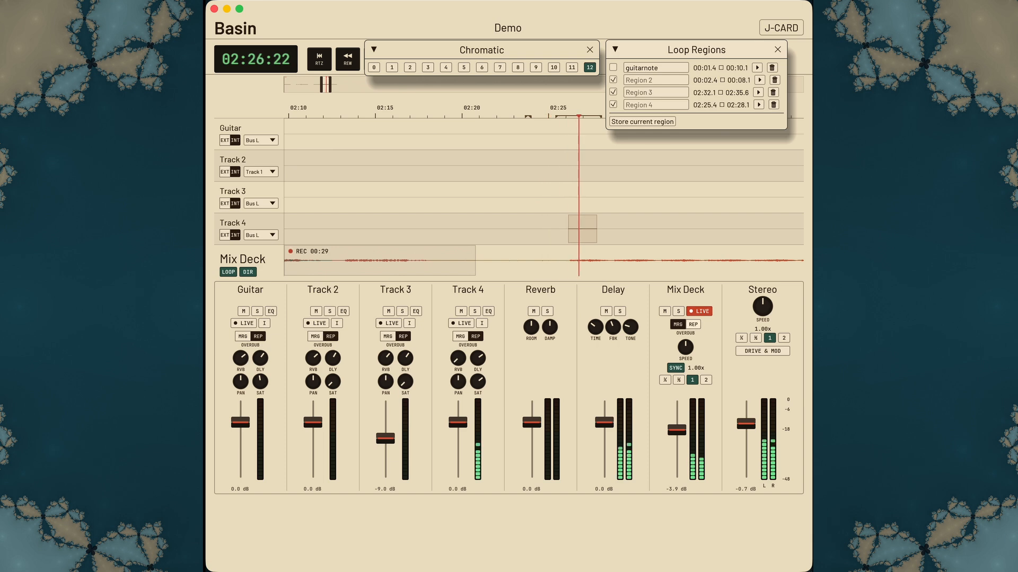
click(755, 338)
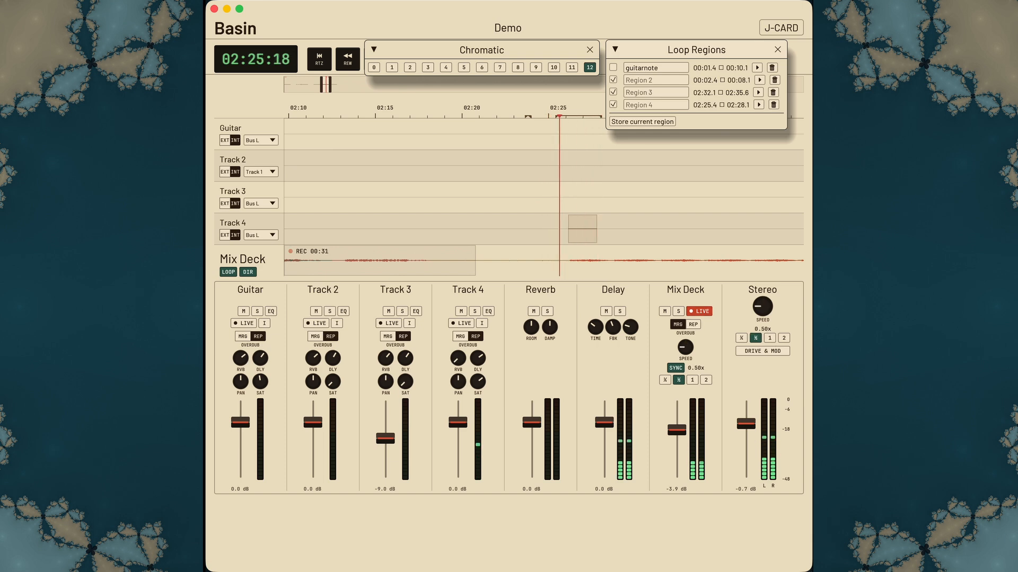
click(699, 312)
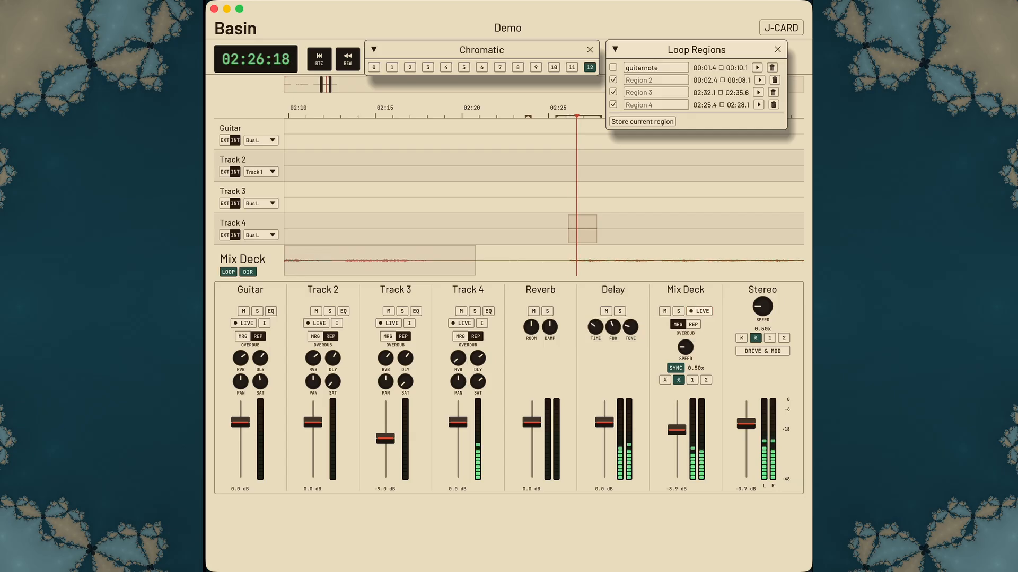
Stop the capture and replay the Mix Deck audio from about 02:34 at a stereo speed of 1.00x
key(space)
scroll(511, 186, down, 10)
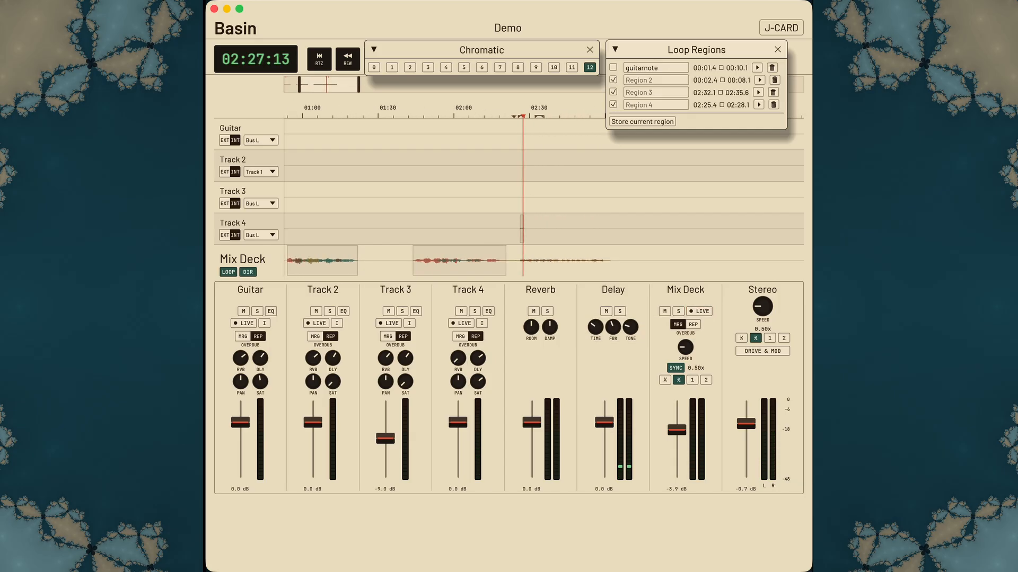
click(549, 113)
key(space)
click(770, 338)
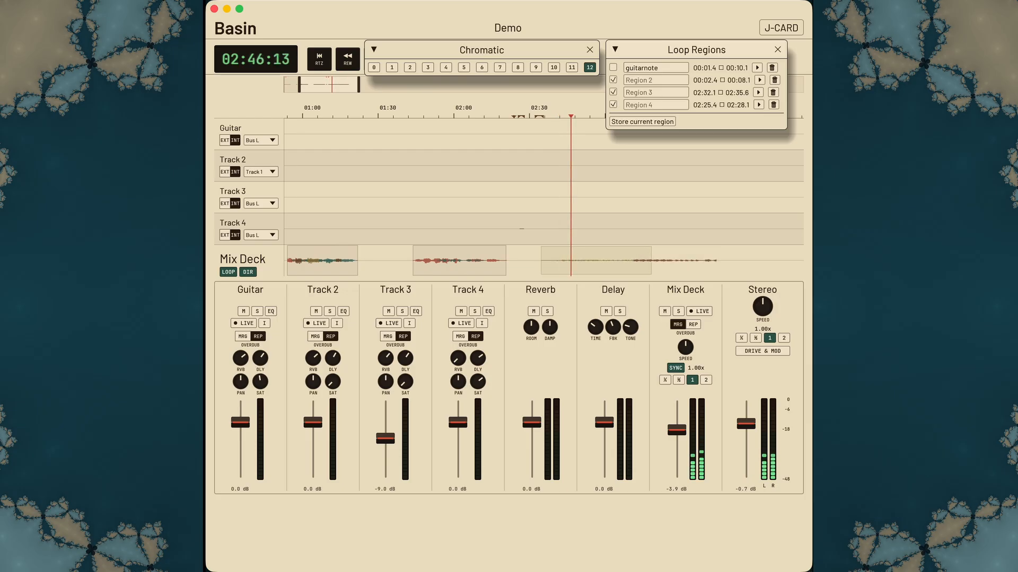
Collapse the Loop Regions window and move the newest Mix Deck clip earlier to overlap the other captures, replaying them from about 01:17
click(614, 49)
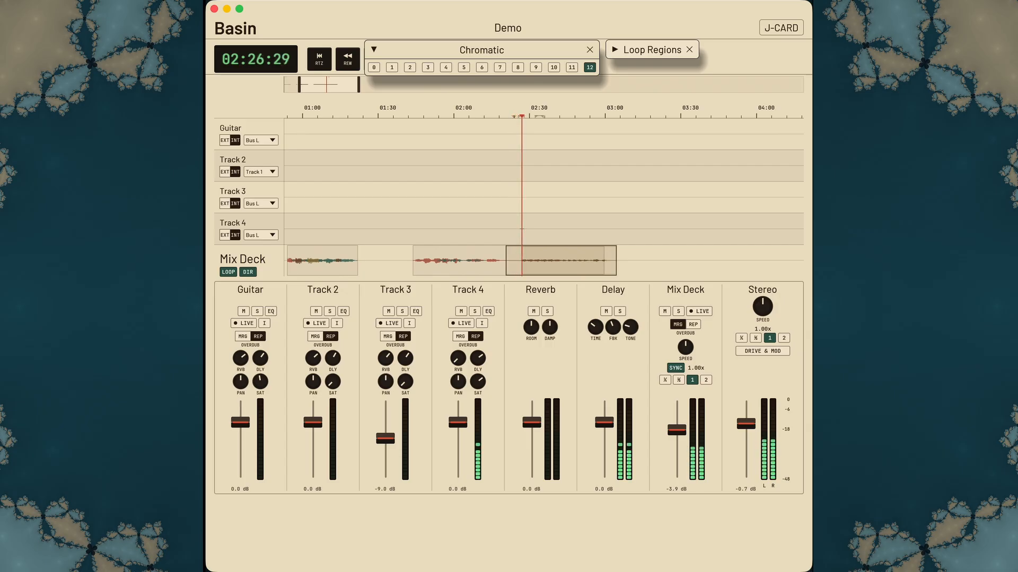
scroll(514, 197, up, 2)
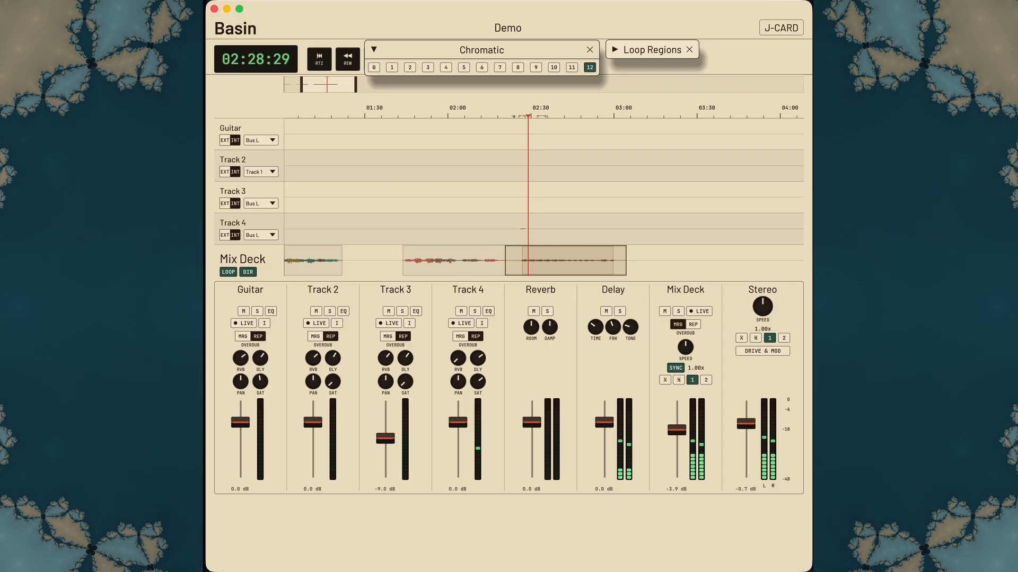
scroll(515, 197, down, 2)
scroll(514, 197, left, 5)
drag(659, 260, 500, 260)
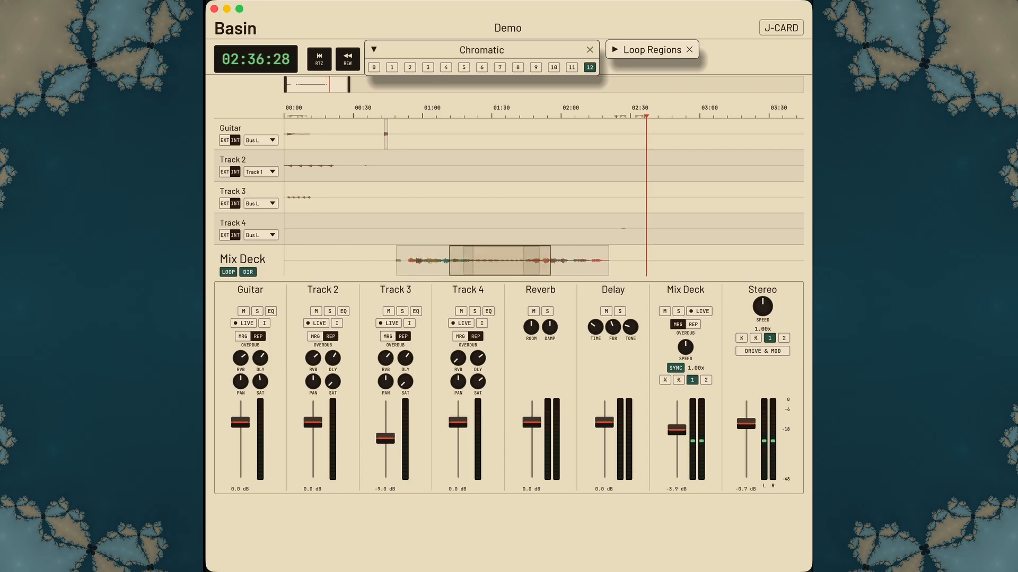
click(463, 110)
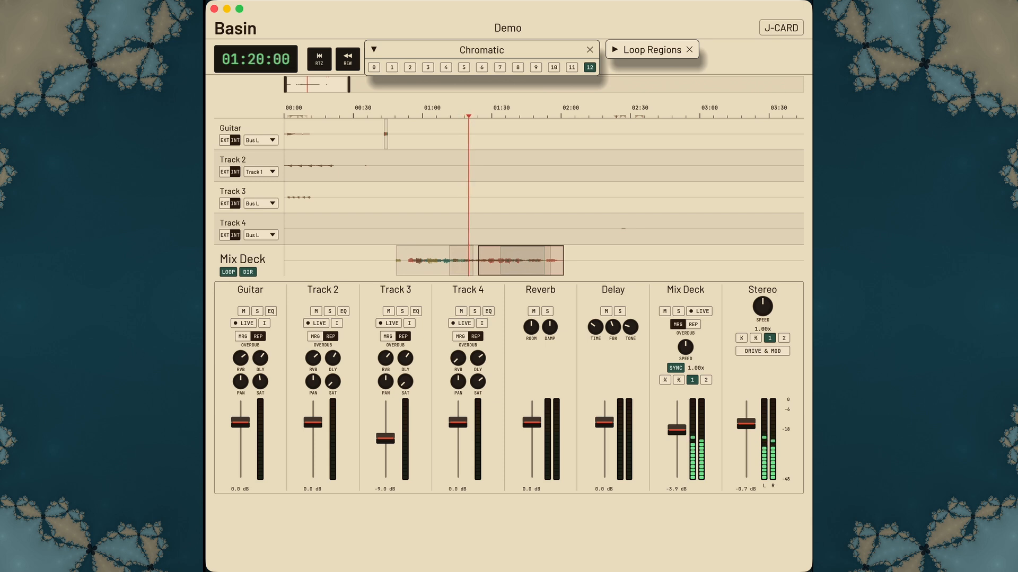
Close the Chromatic window and solo the Guitar track, ending with playback stopped
click(590, 50)
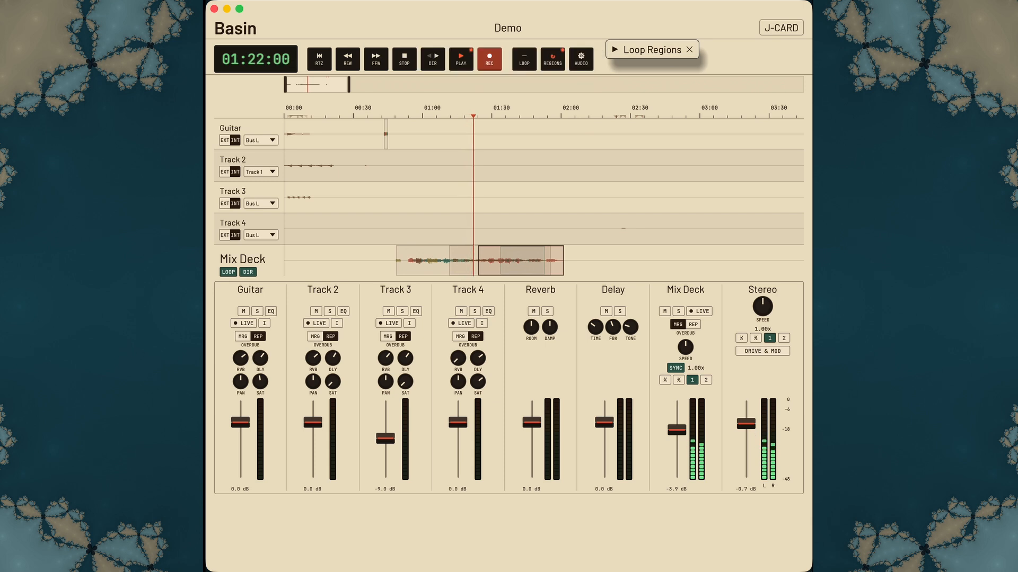
click(289, 112)
click(257, 311)
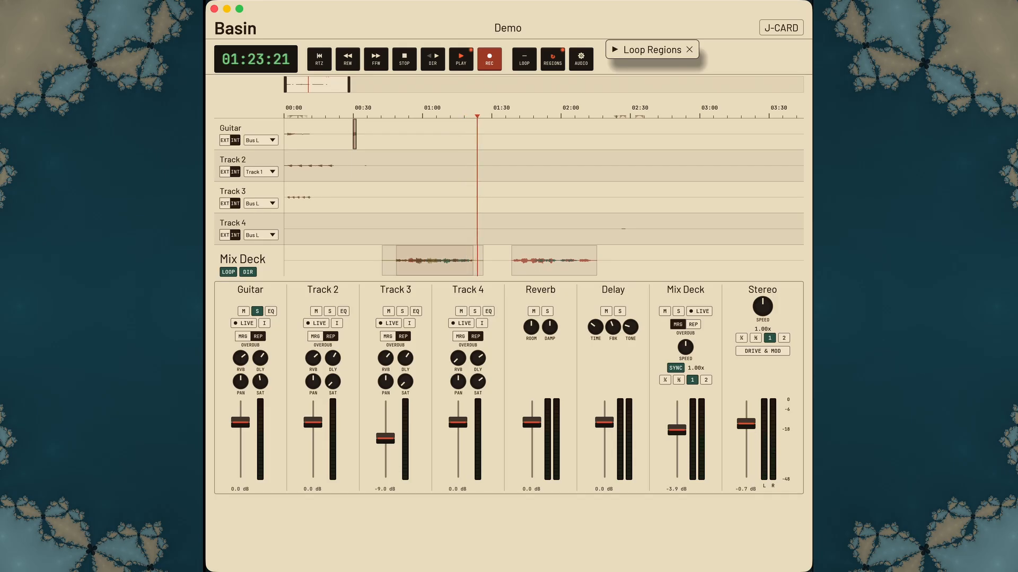
key(space)
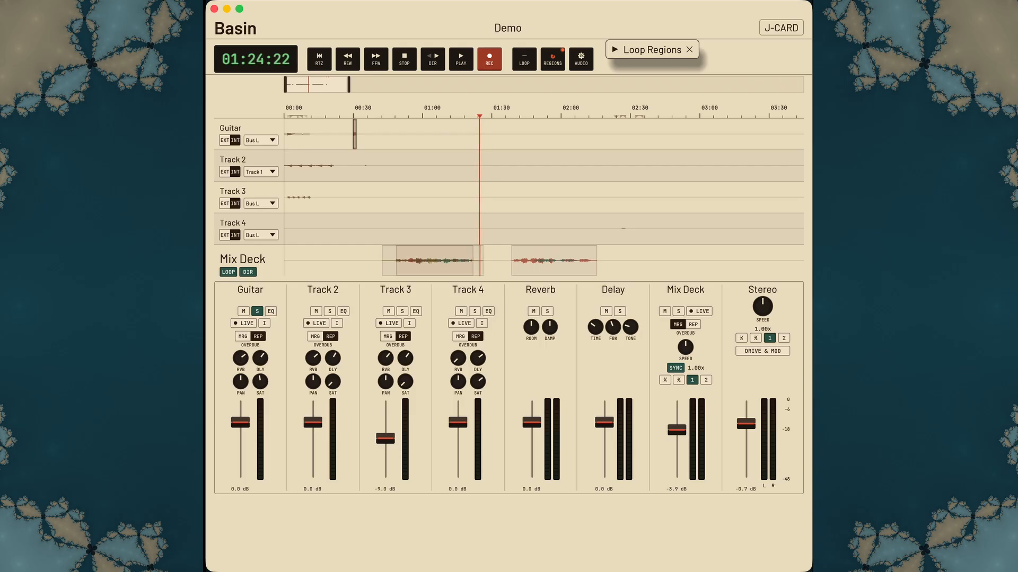
Select the earlier Mix Deck clip, align the collapsed Loop Regions window with the transport controls, and play from about 01:02
click(433, 260)
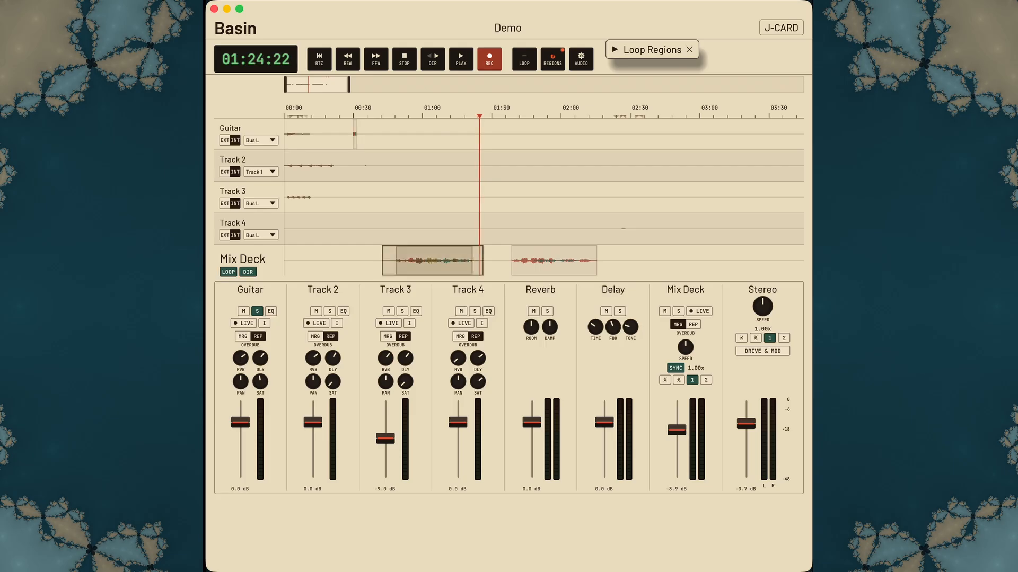
click(554, 260)
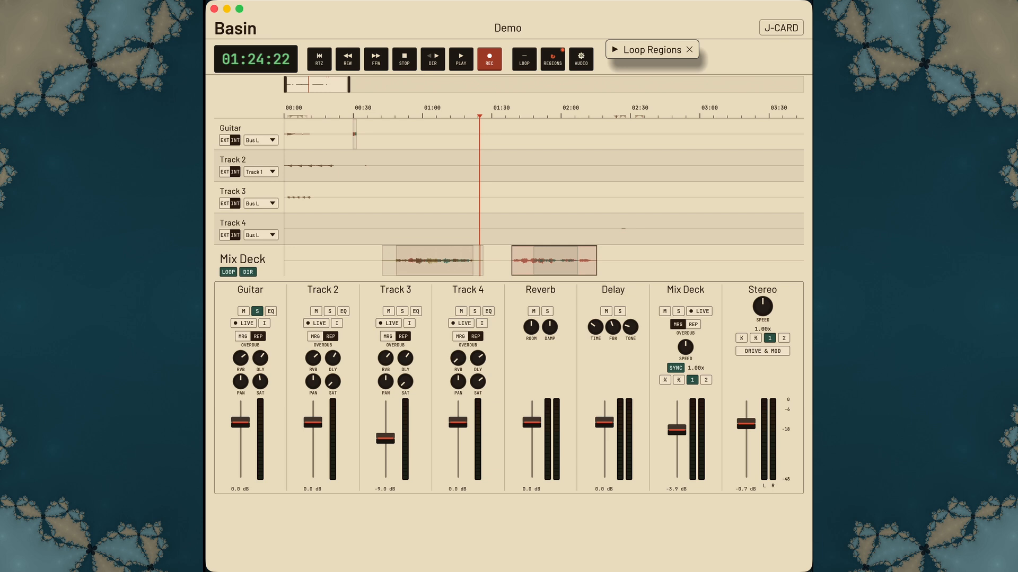
click(433, 261)
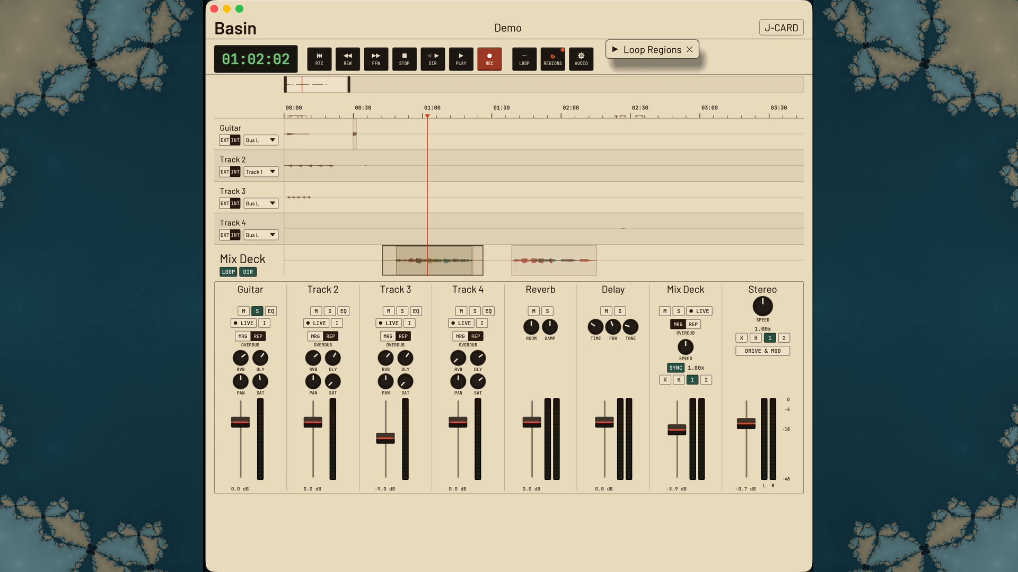
mouse_move(652, 50)
mouse_down()
mouse_move(672, 50)
mouse_move(657, 67)
mouse_move(646, 59)
mouse_up()
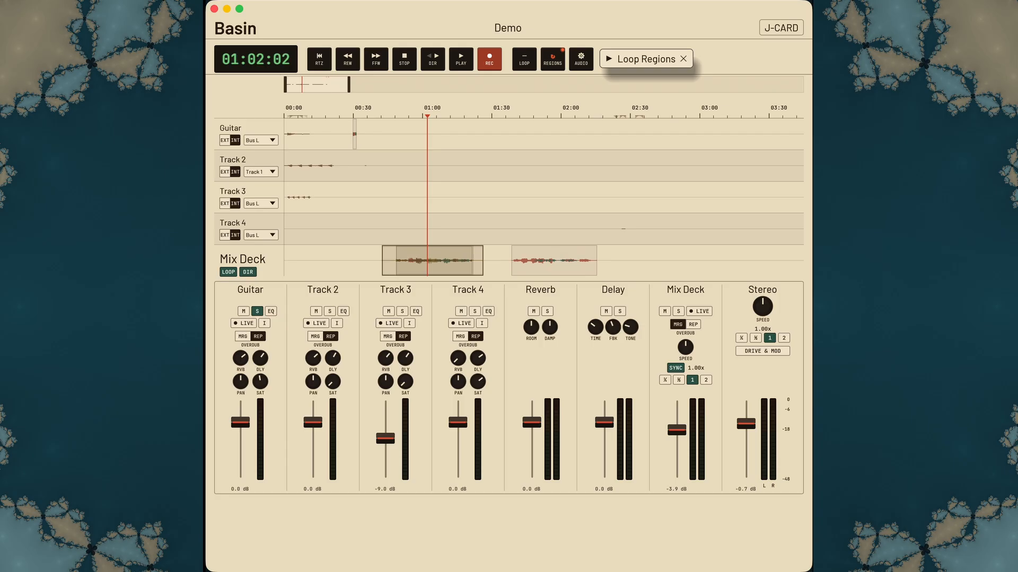
key(space)
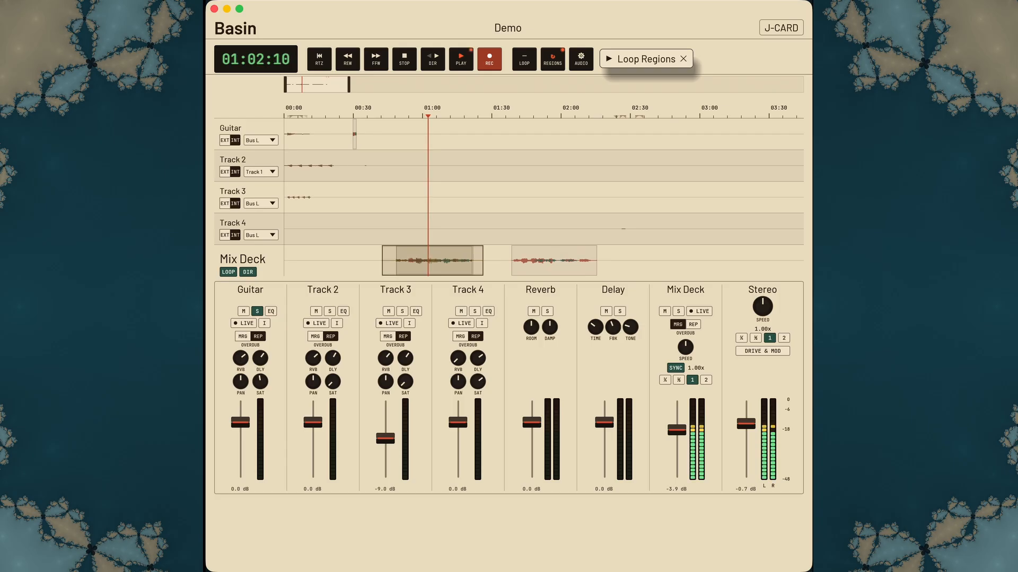